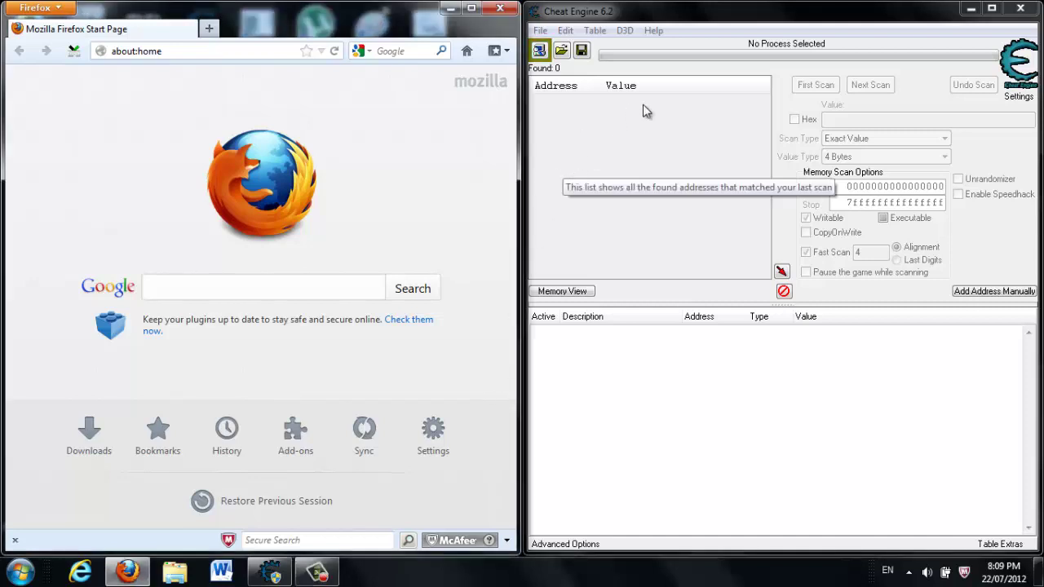
- Search Google for 'zerg rush' and destroy one zerg in the game
click(353, 283)
text(zerg)
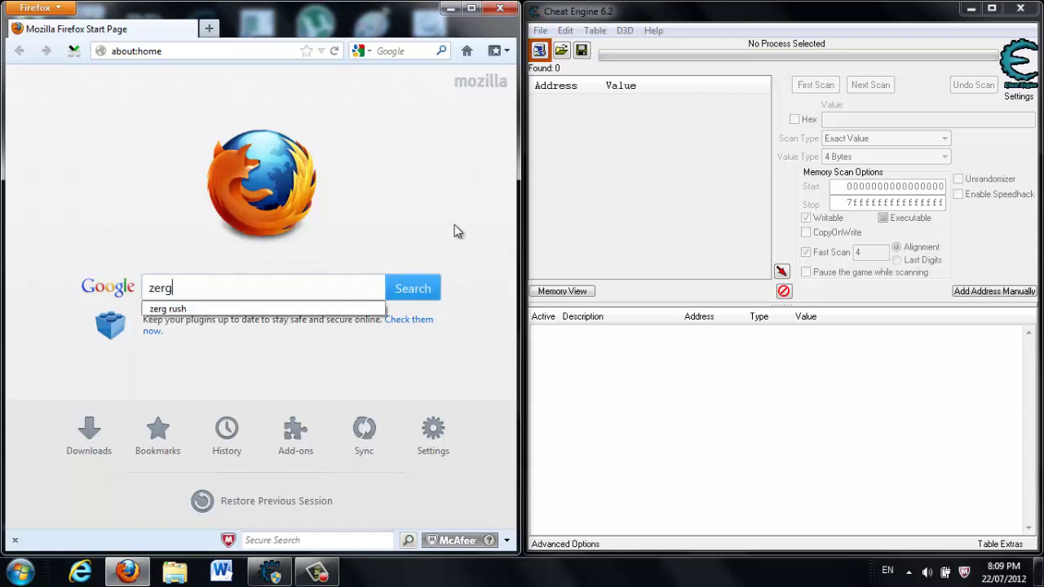
text( rush)
key(Return)
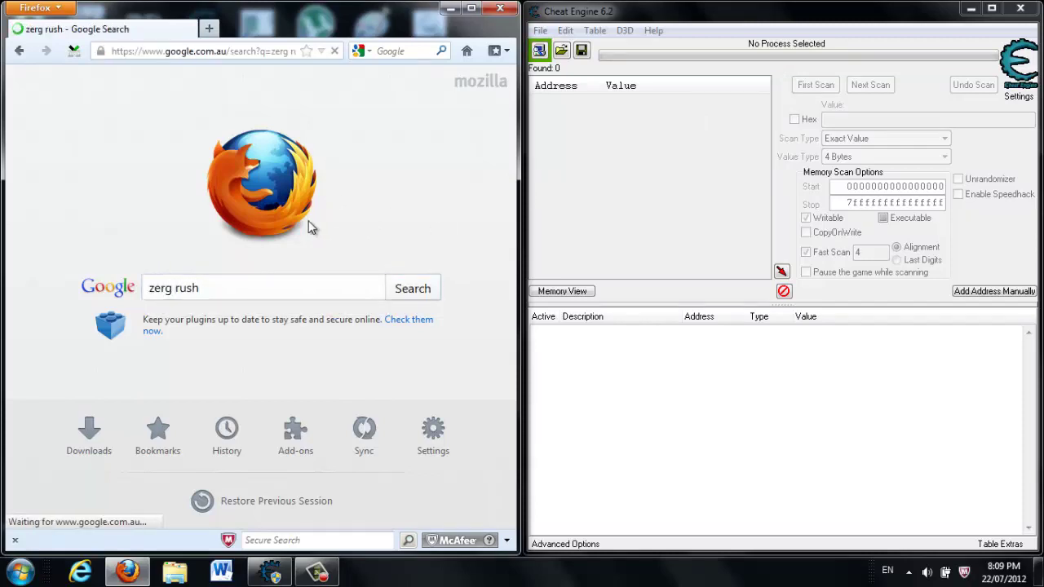
scroll(410, 208, right, 5)
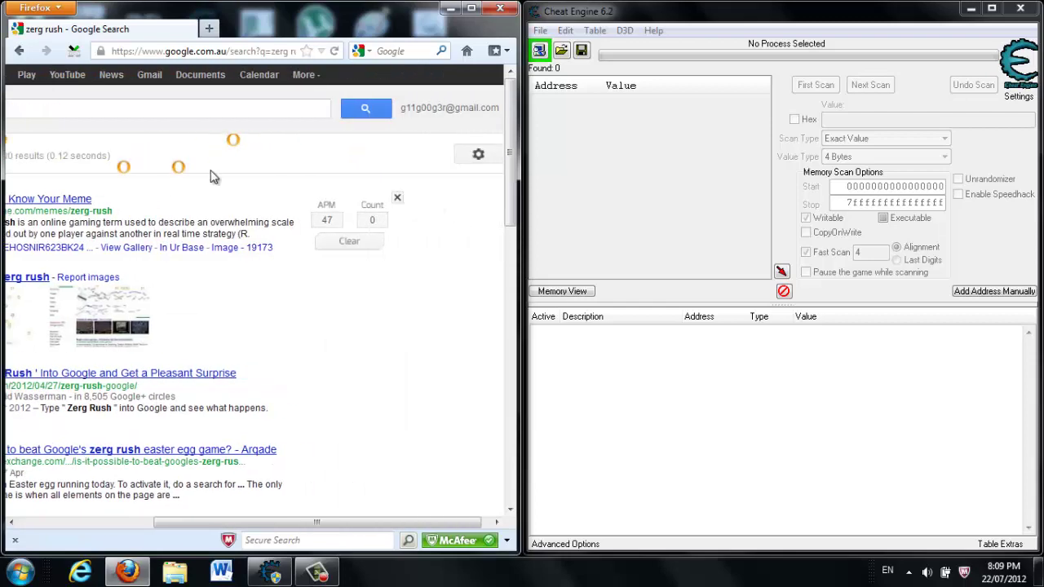
click(181, 187)
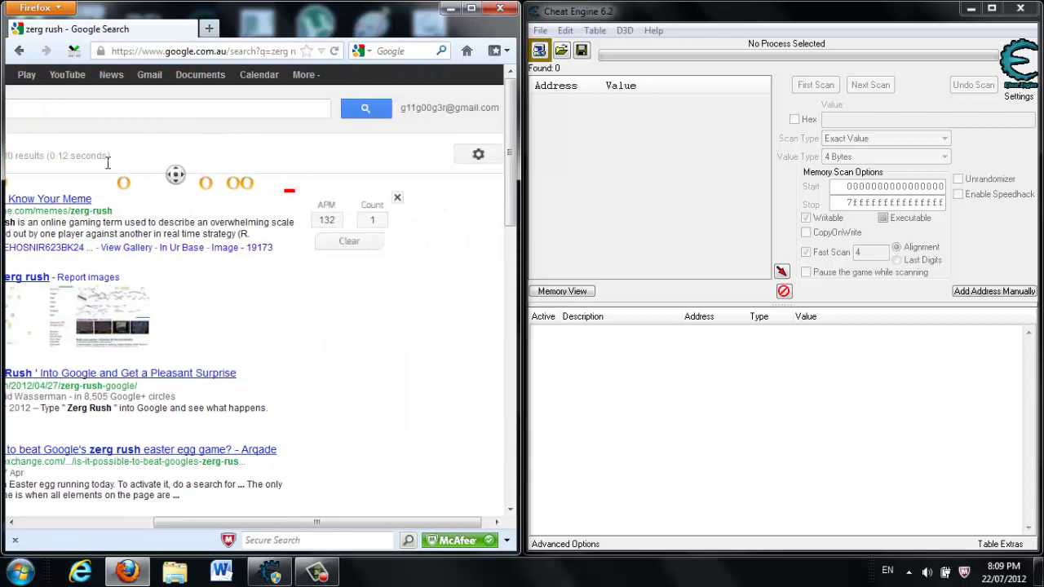
scroll(175, 171, left, 5)
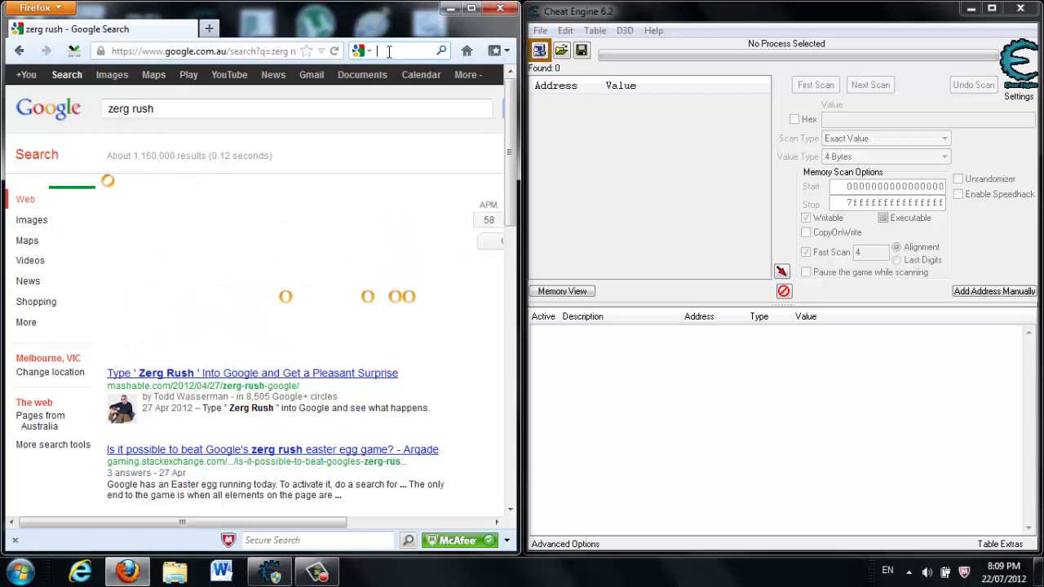
- Go back to the Google home page at google.com
click(219, 52)
text(google.com.au/)
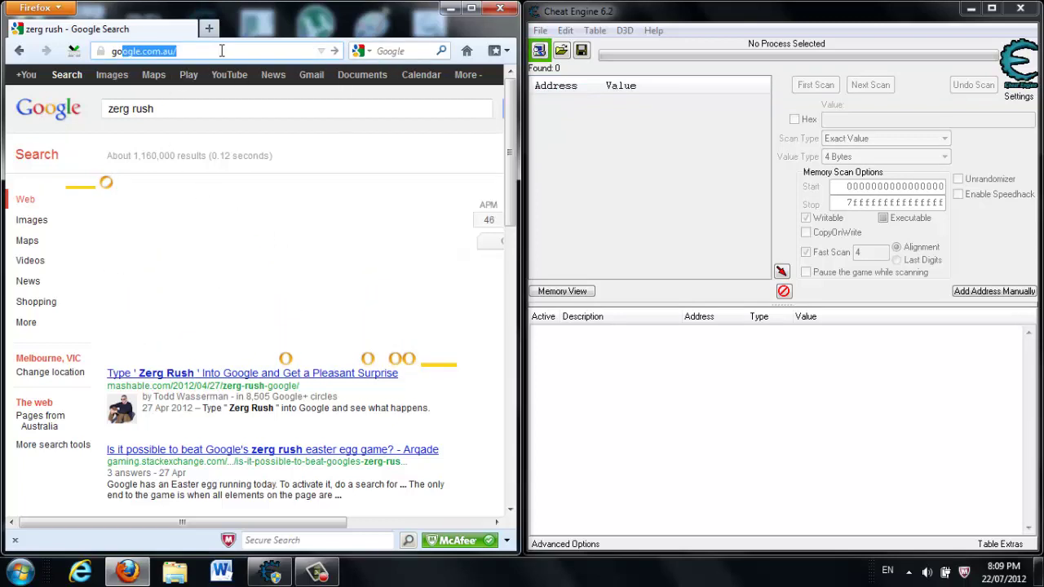
key(Return)
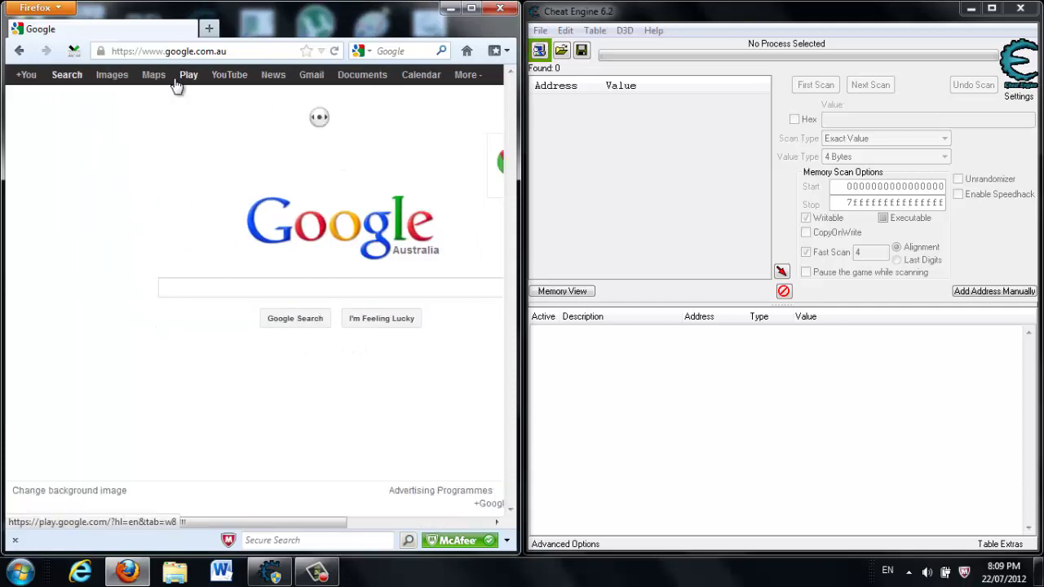
- Attach Cheat Engine to the 000018F4-firefox.exe process
click(538, 50)
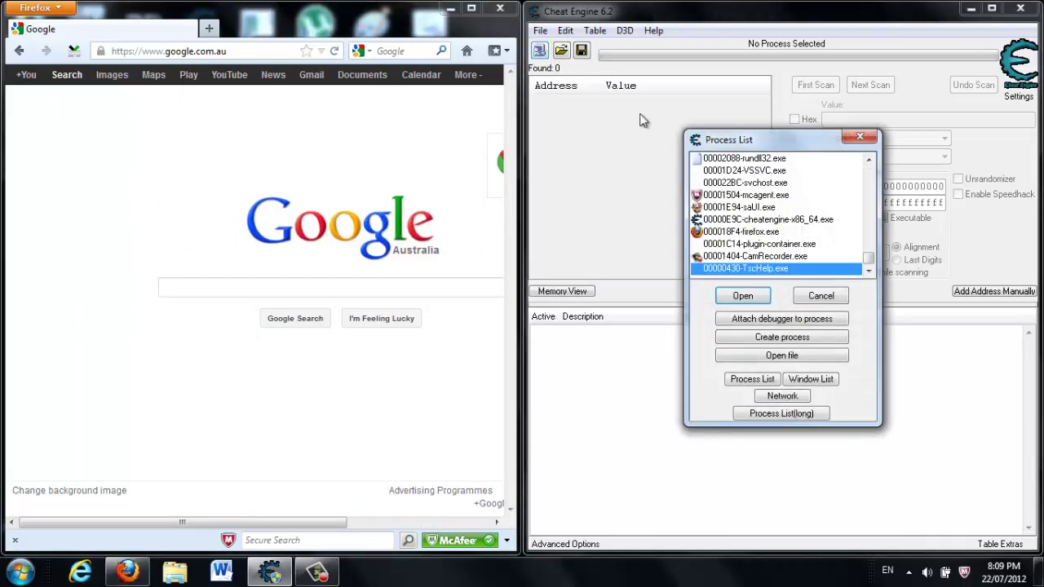
click(752, 234)
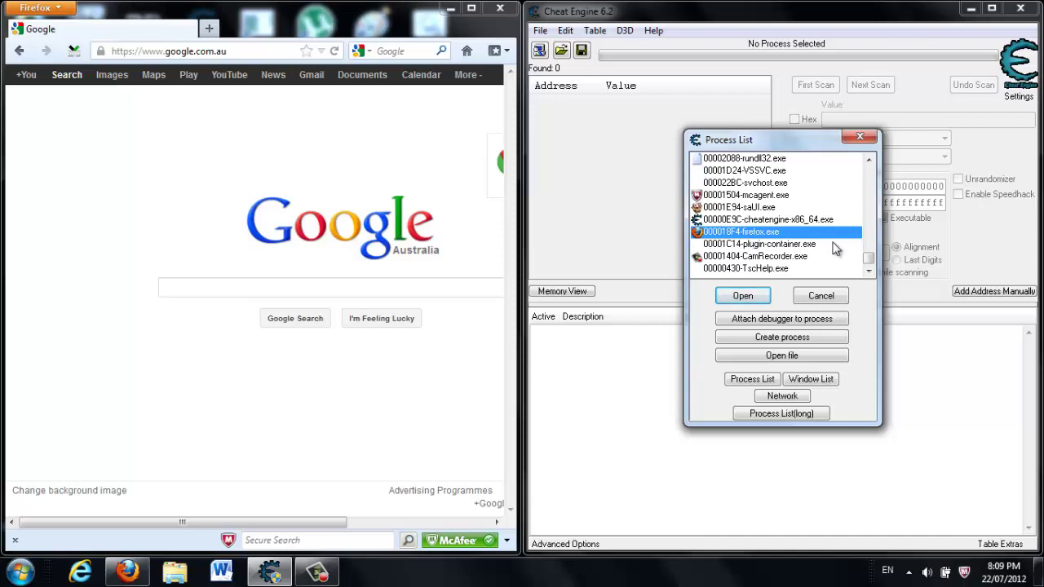
double_click(752, 235)
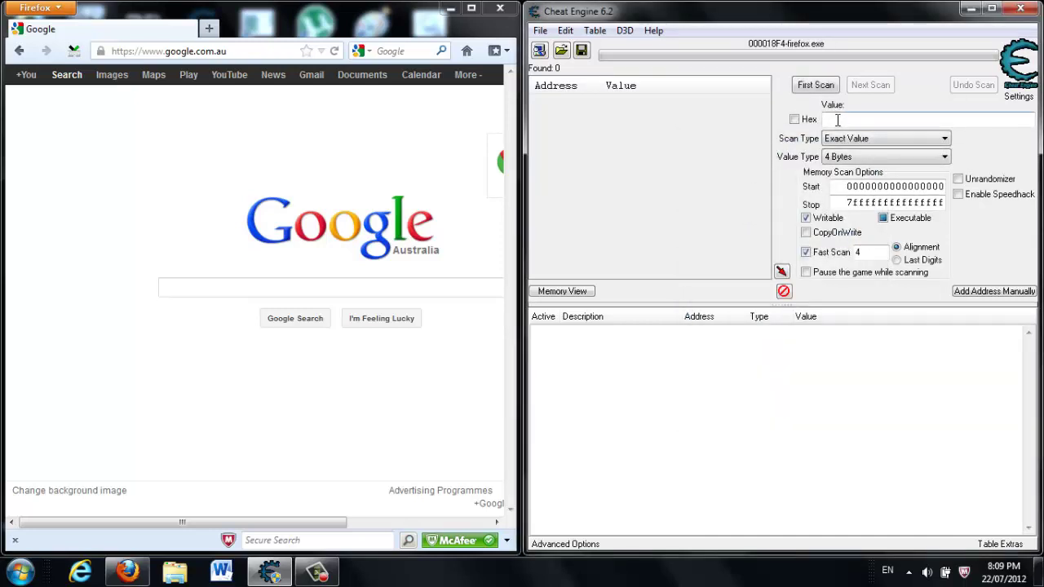
- Place Advanced Options mid-screen and test pausing and resuming Firefox
click(563, 544)
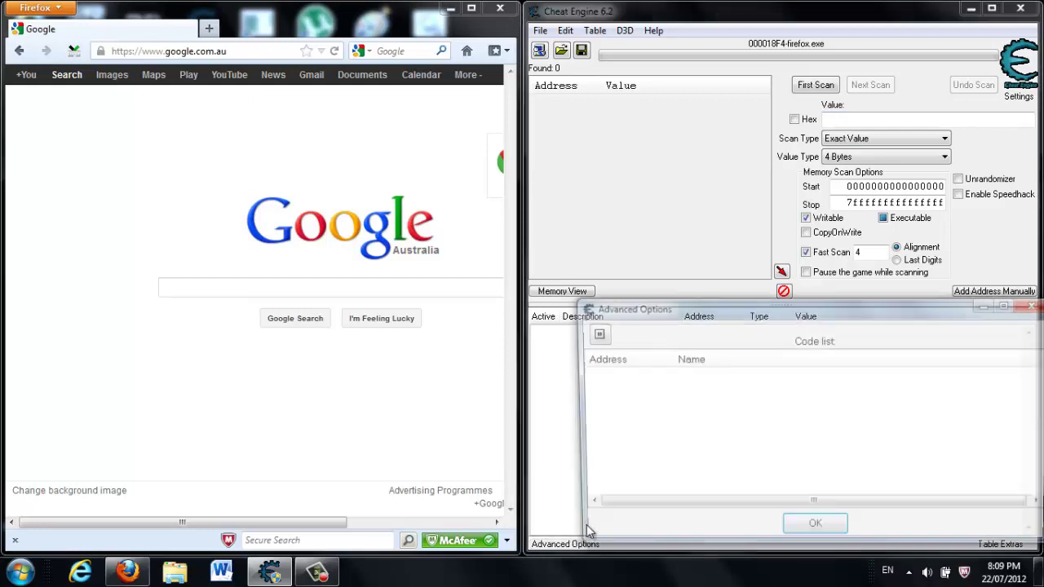
drag(746, 307, 705, 145)
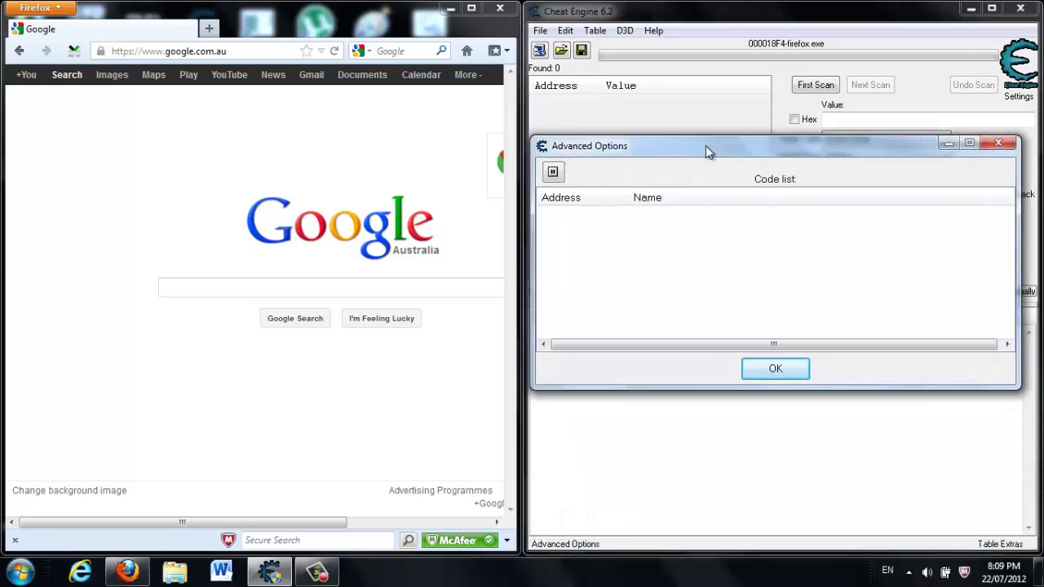
click(555, 173)
click(554, 174)
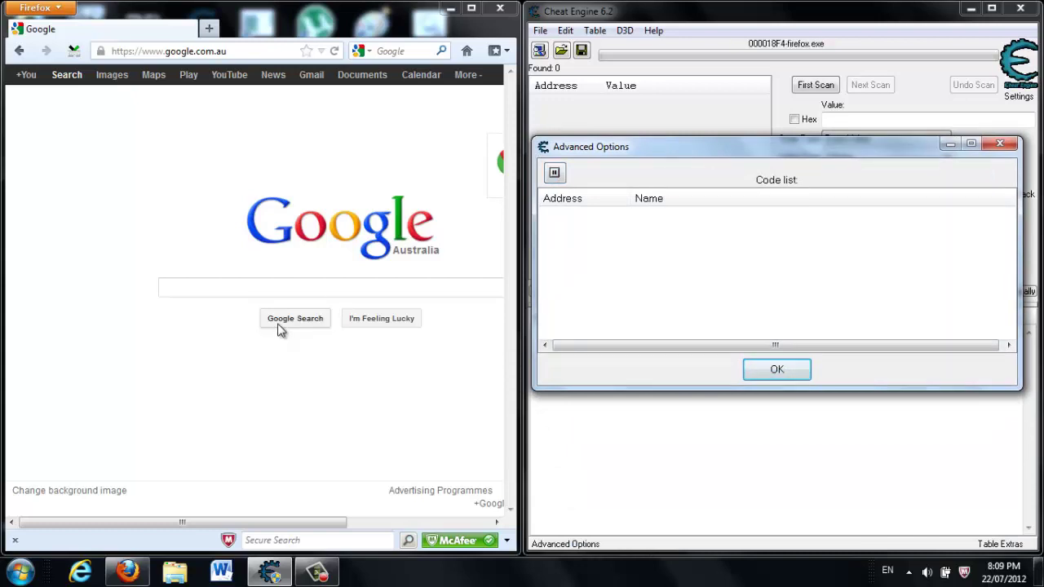
click(308, 288)
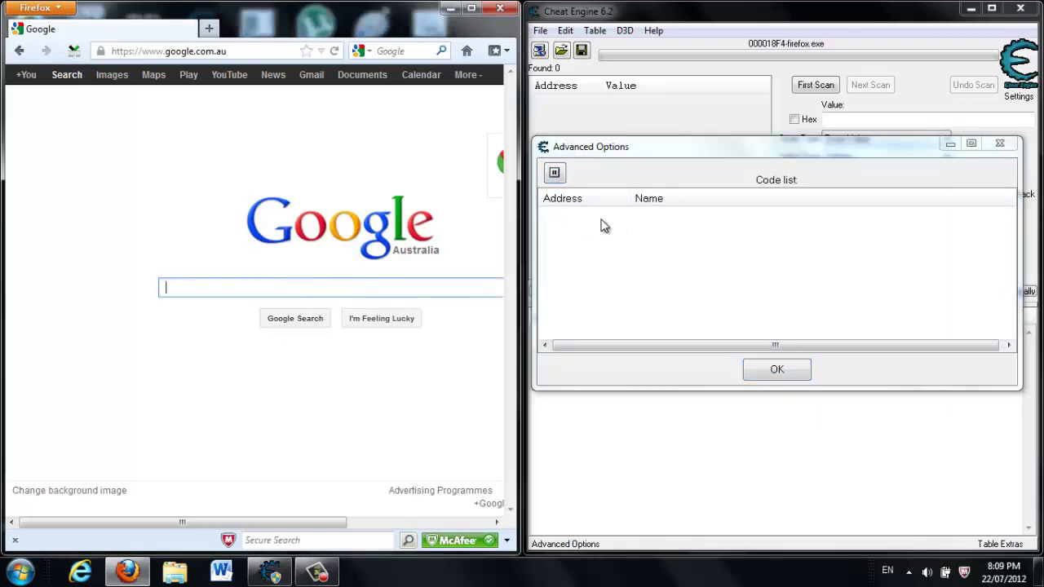
- Search 'zerg rush' to start the game, then pause Firefox at Count 1
text(zer)
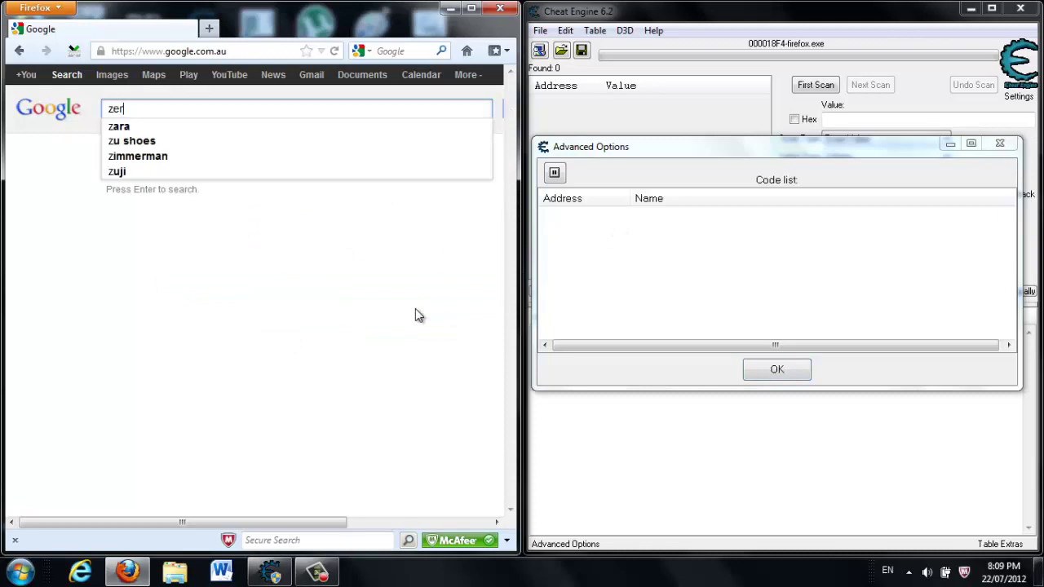
text(g rush)
key(Return)
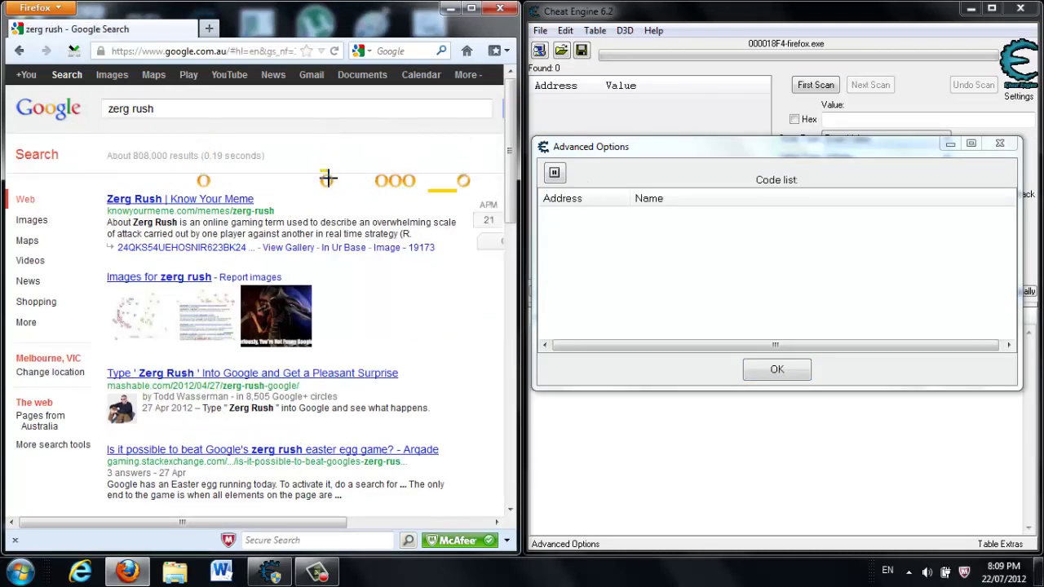
click(554, 175)
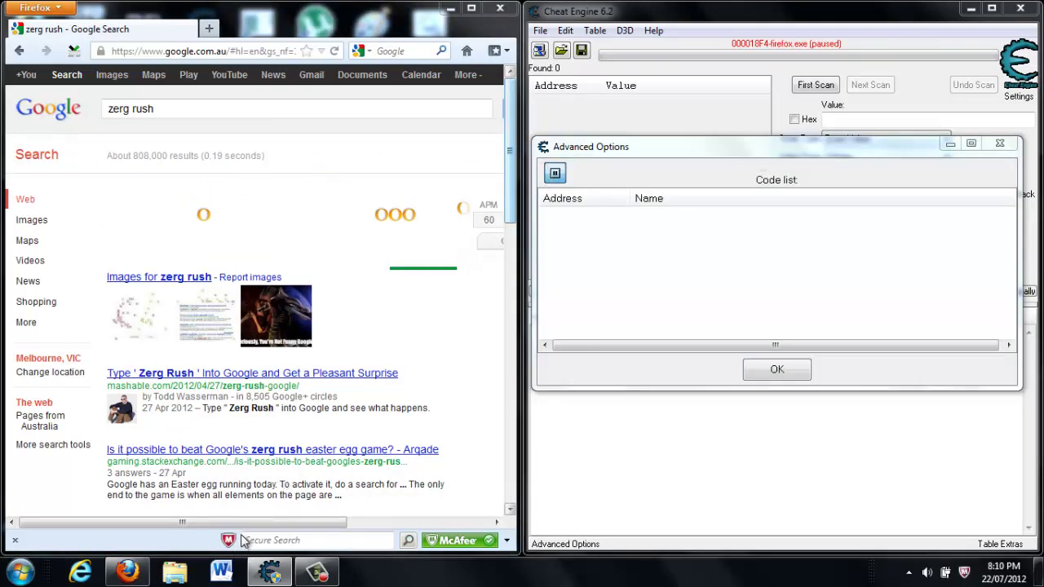
click(554, 175)
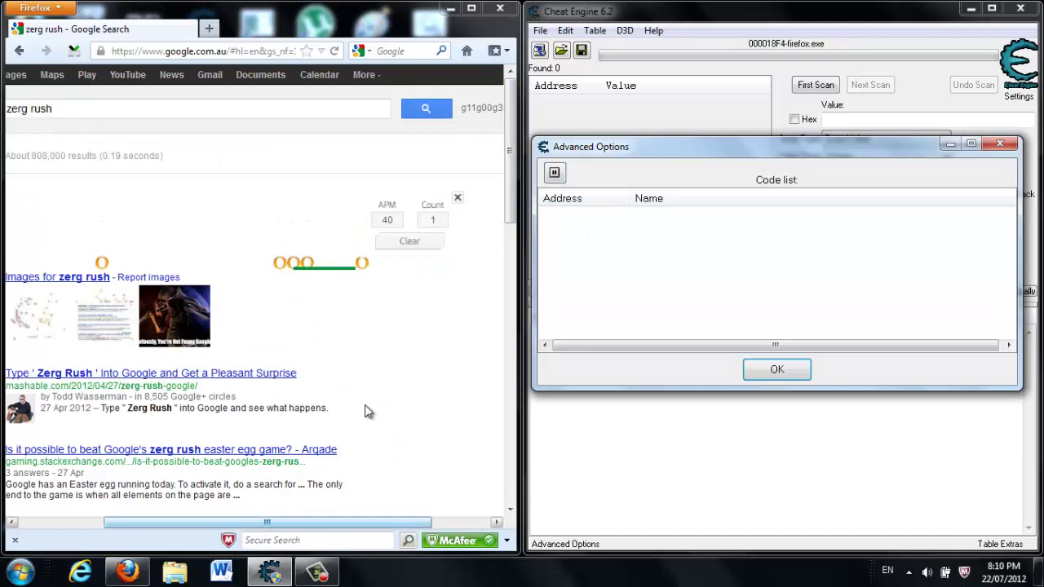
click(554, 176)
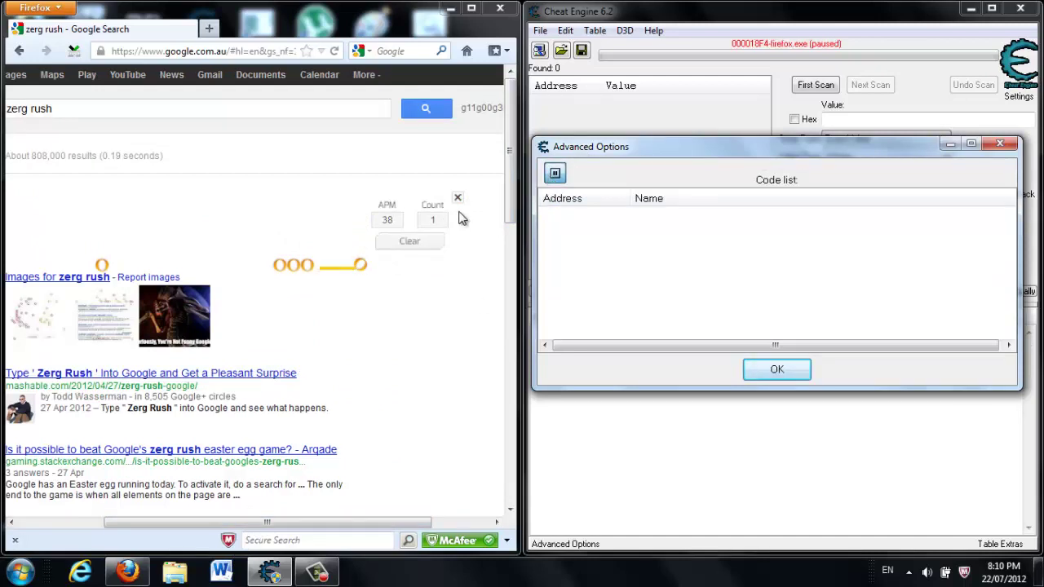
- Run a first scan for the exact value 1
click(950, 145)
text(1)
click(813, 87)
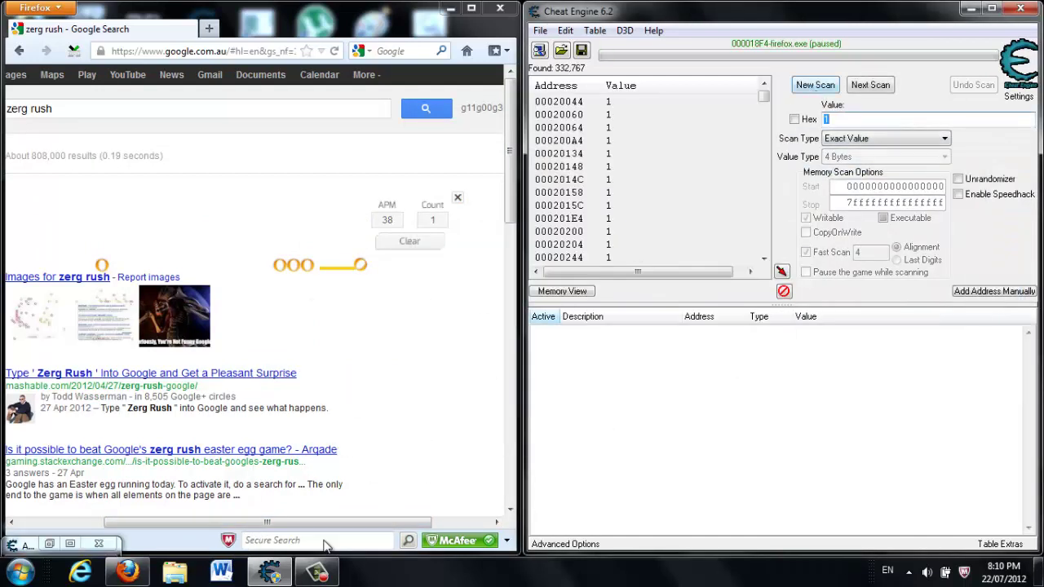
- Bring Cheat Engine forward and place Advanced Options beside the scan results
click(329, 575)
click(261, 575)
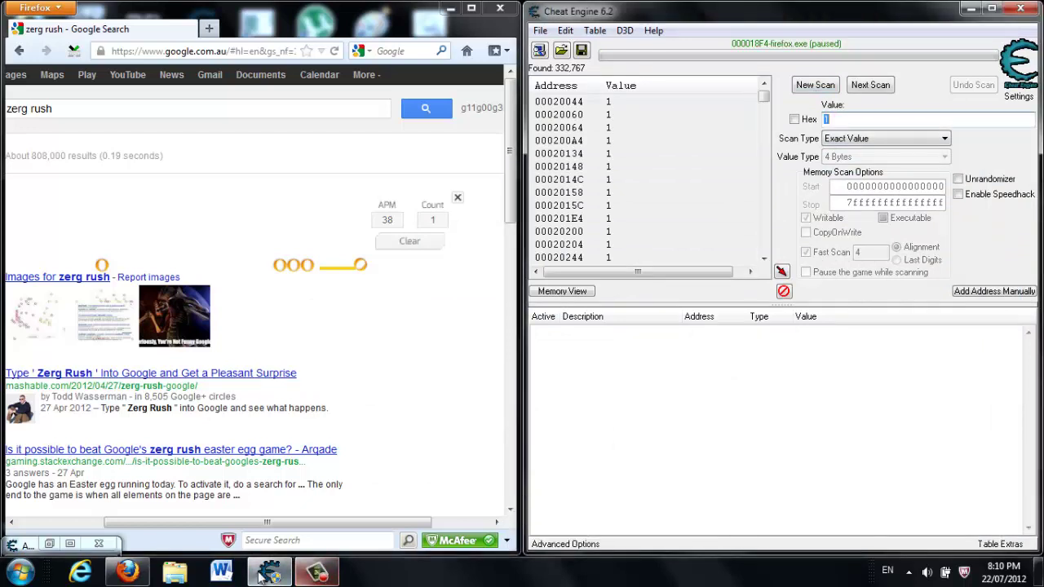
click(186, 209)
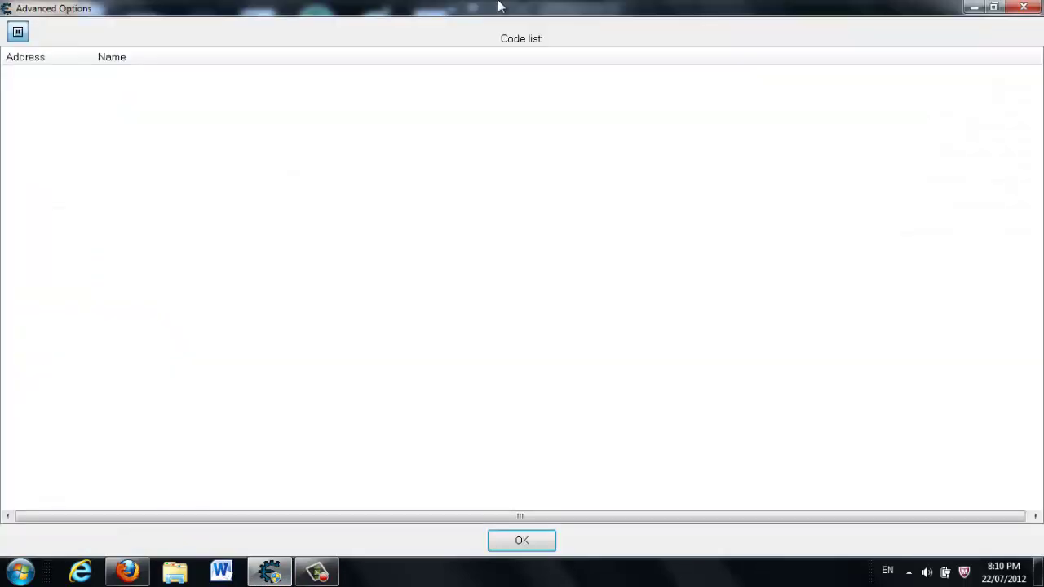
mouse_move(501, 6)
mouse_down()
mouse_move(816, 179)
mouse_move(785, 208)
mouse_up()
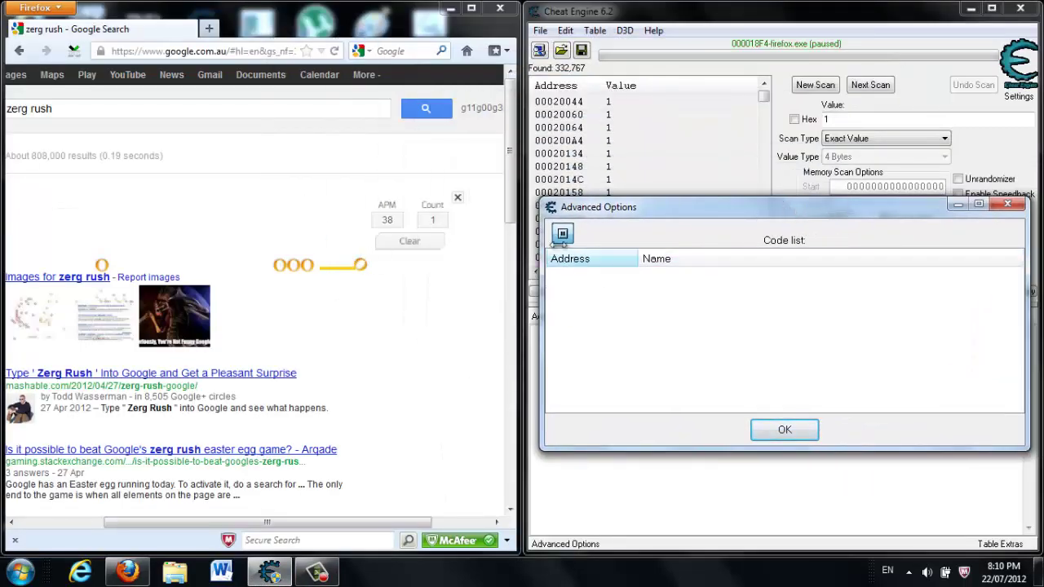
- Raise the Count to 2, pause Firefox, and run a Next Scan for 2
click(367, 260)
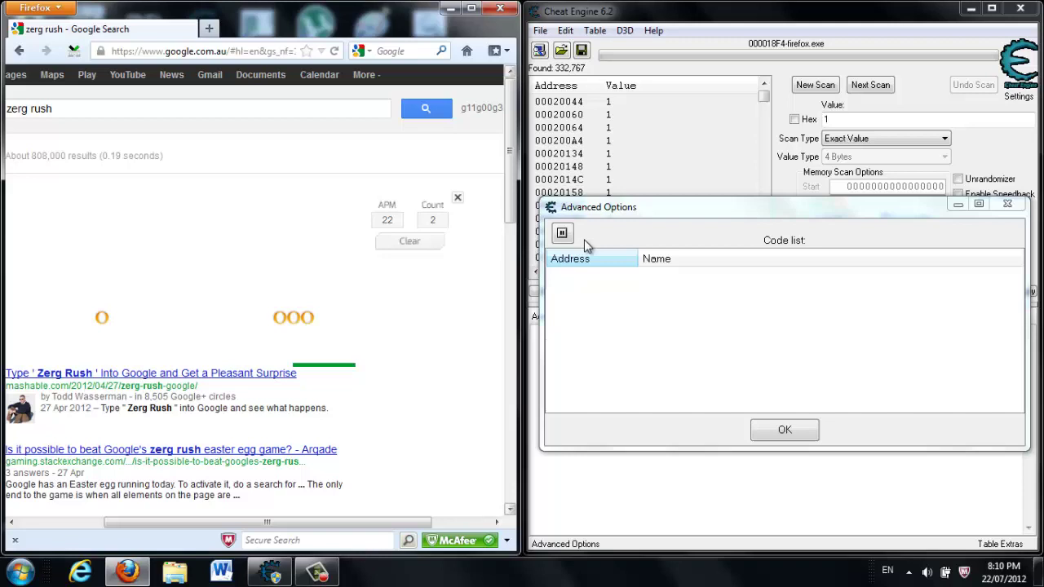
click(562, 233)
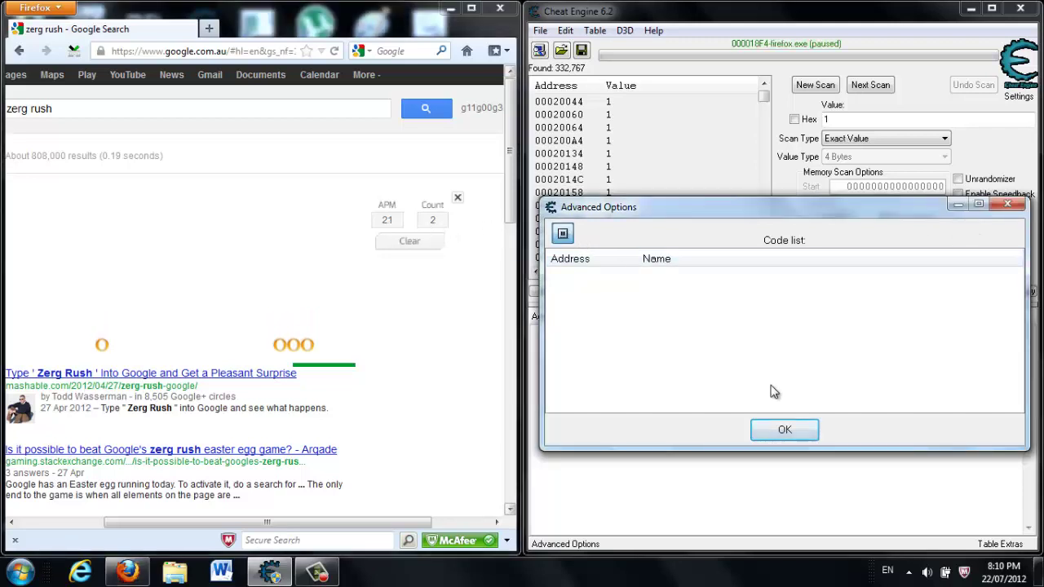
click(773, 426)
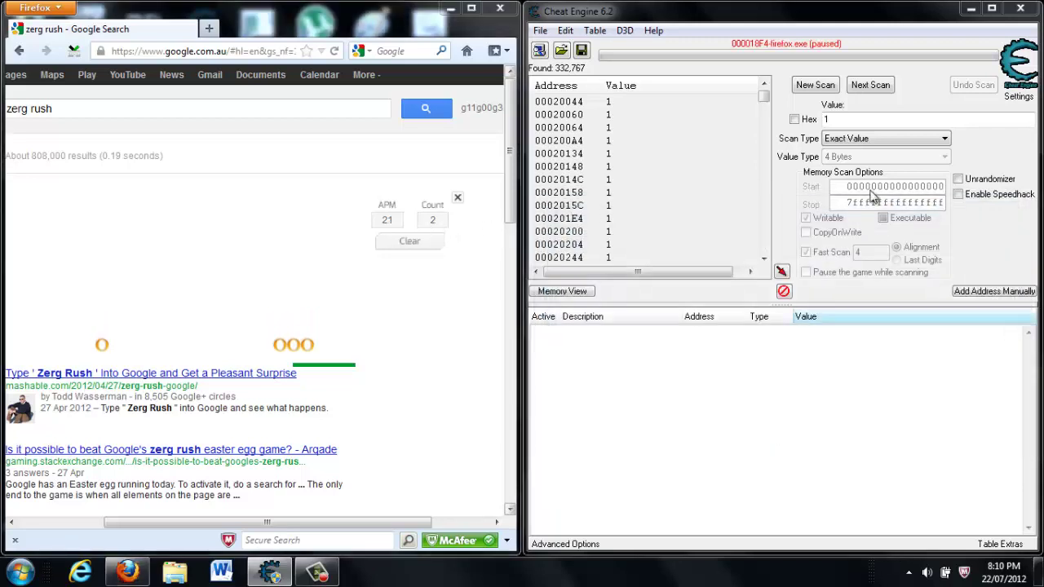
click(850, 117)
text(2)
click(872, 85)
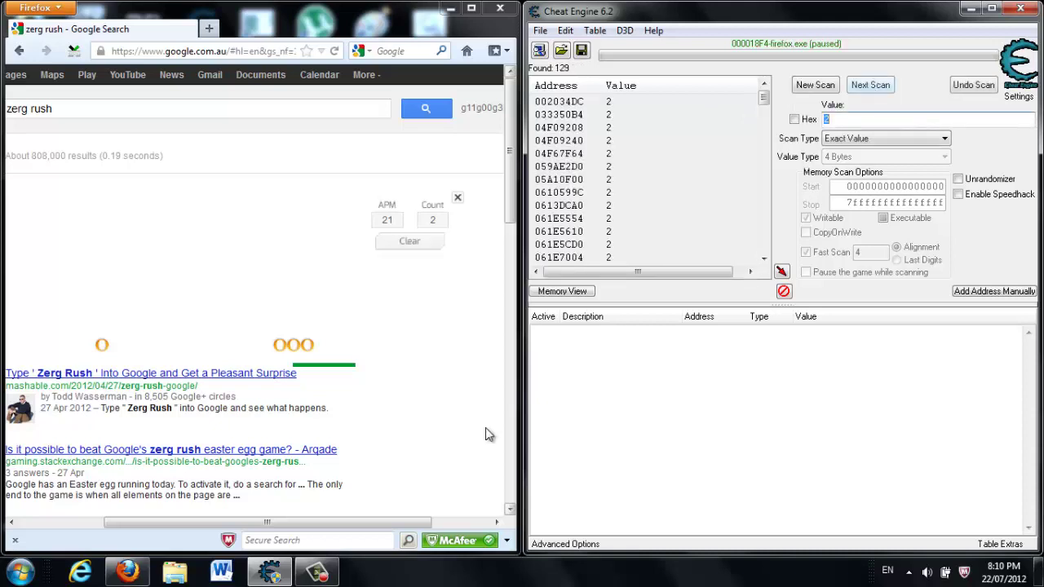
- Let the Count reach 3, pause again, and narrow the scan to 3
click(553, 545)
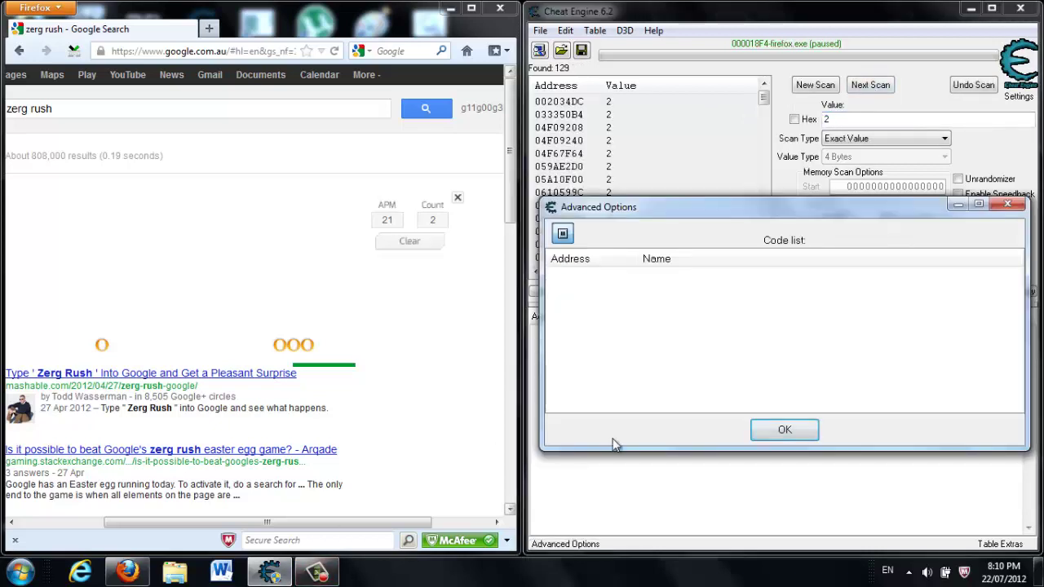
click(555, 235)
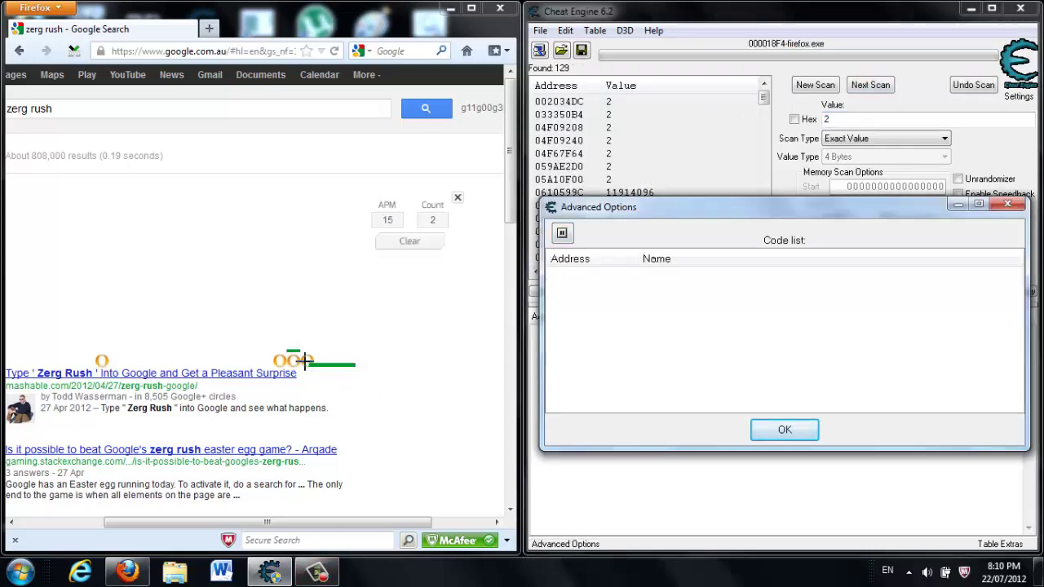
click(562, 234)
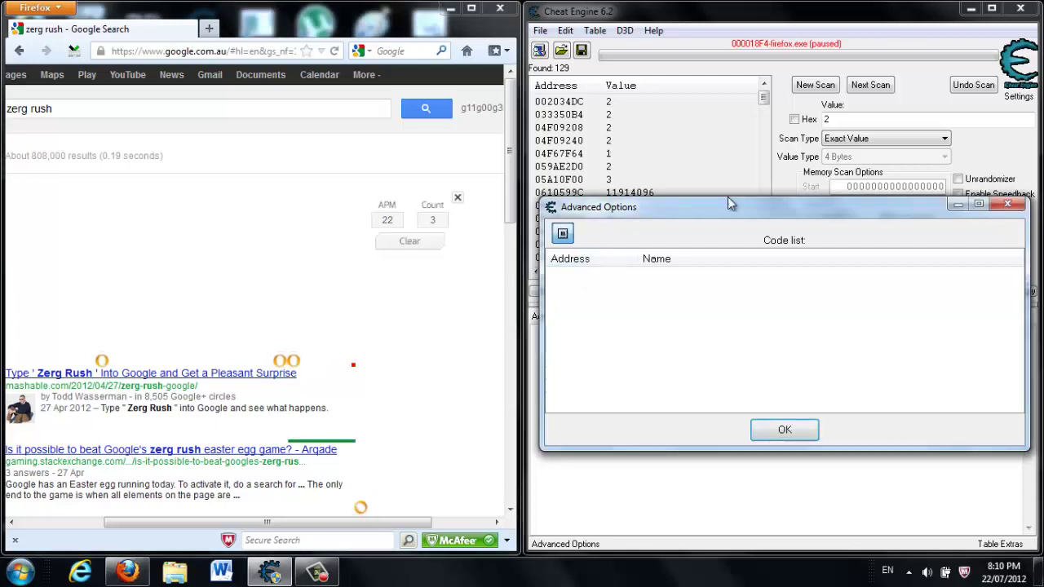
click(956, 204)
click(873, 85)
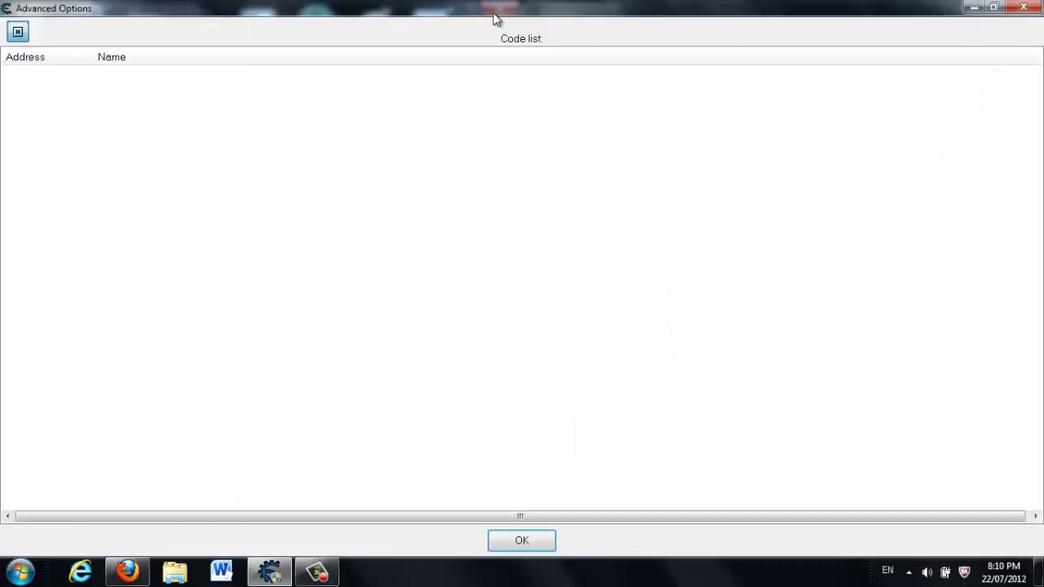
- Raise the Count to 4, rescan for 4, and select the single remaining address
mouse_move(494, 16)
mouse_down()
mouse_move(715, 180)
mouse_move(795, 203)
mouse_up()
click(557, 218)
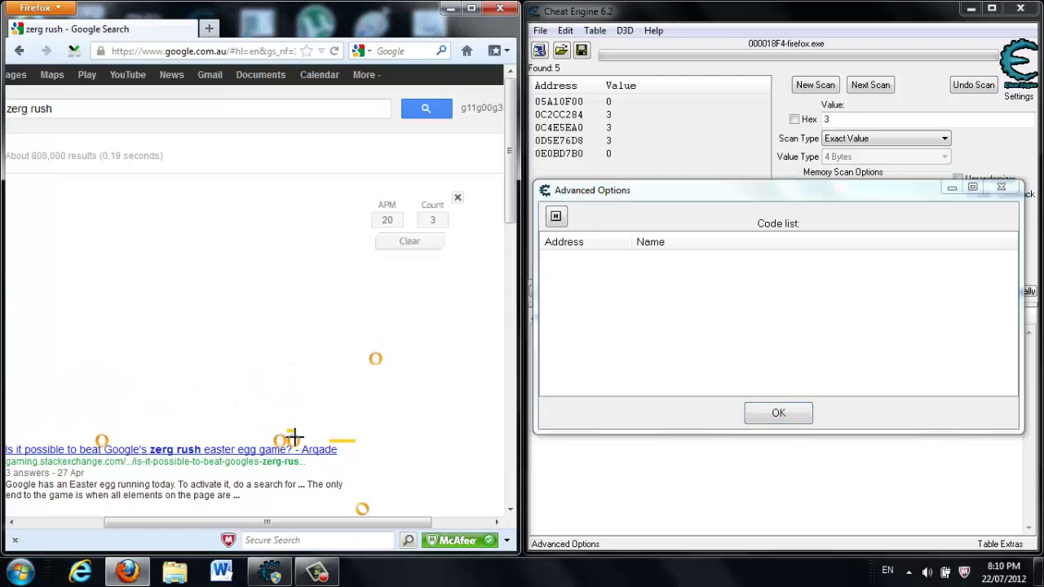
click(296, 438)
click(557, 221)
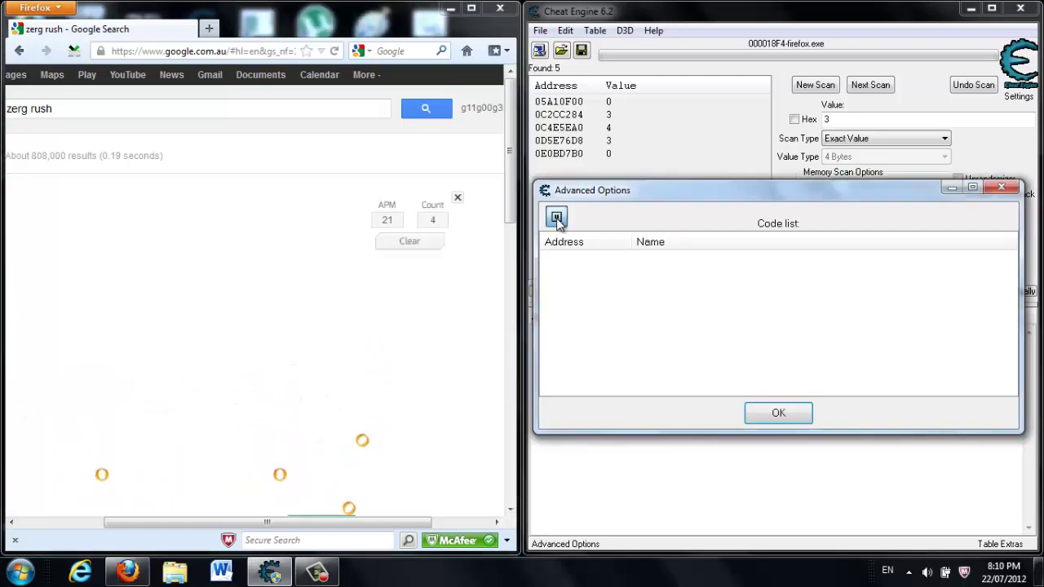
click(846, 127)
text(4)
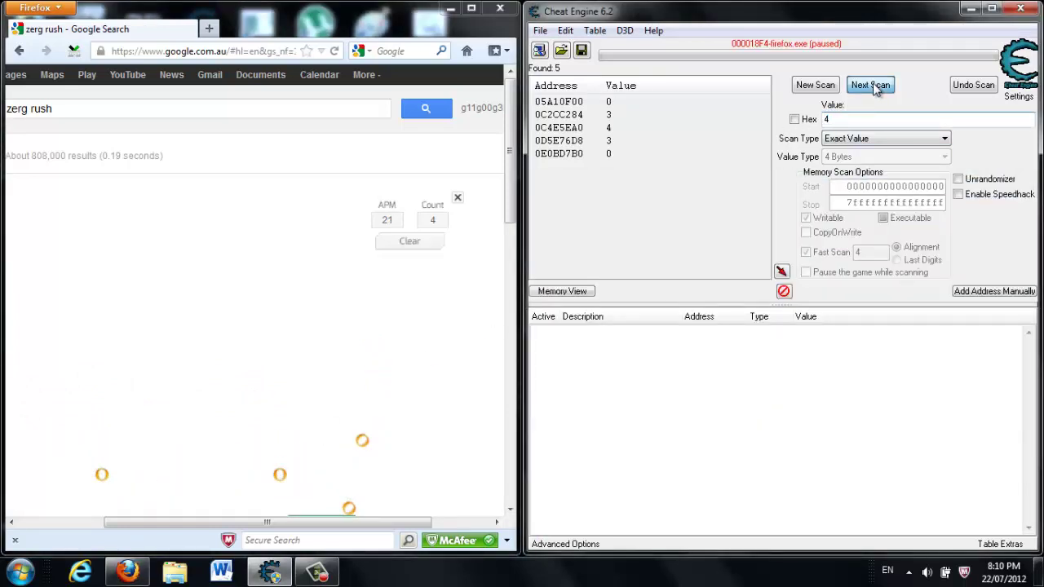
click(873, 82)
click(571, 101)
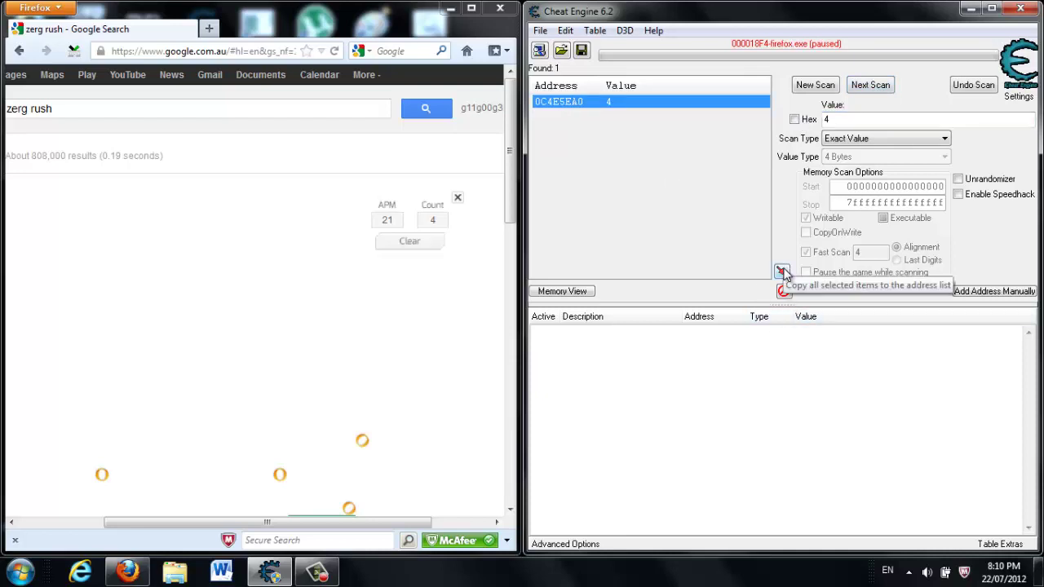
- Add address 0C4E5EA0 to the address list
click(782, 272)
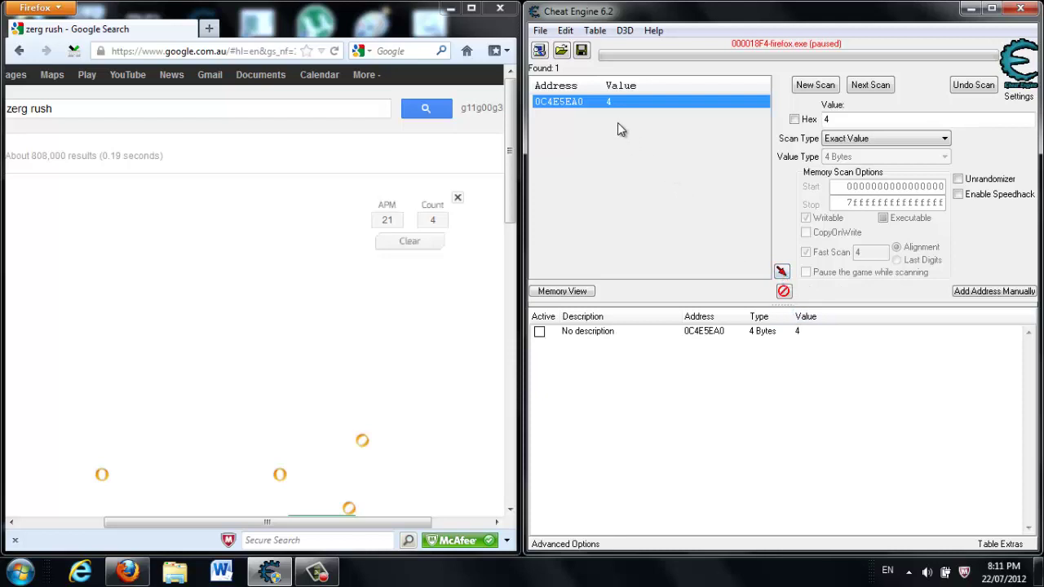
- Change the saved address 0C4E5EA0's value from 4 to 12345
right_click(801, 332)
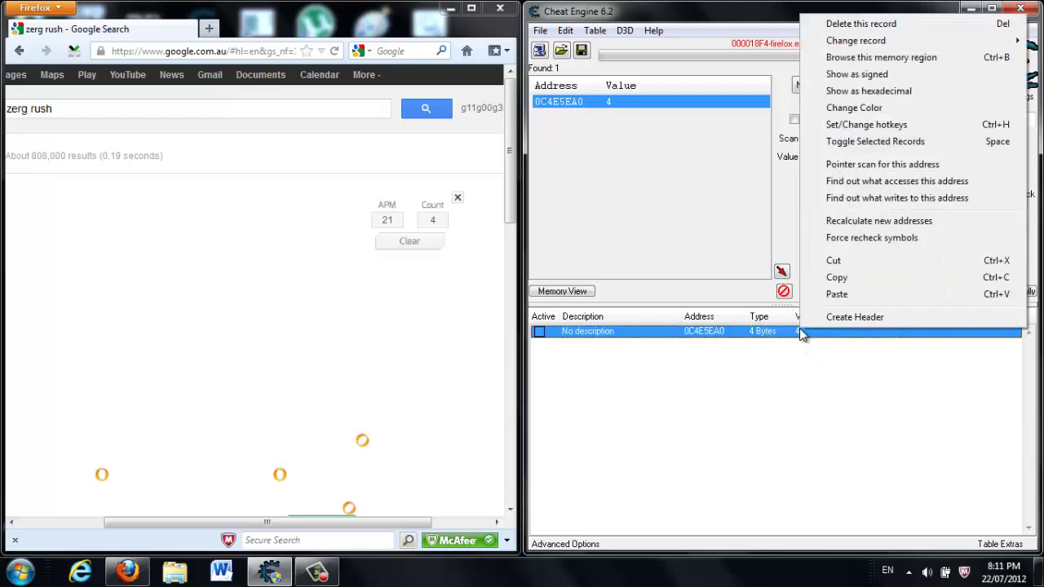
mouse_move(849, 41)
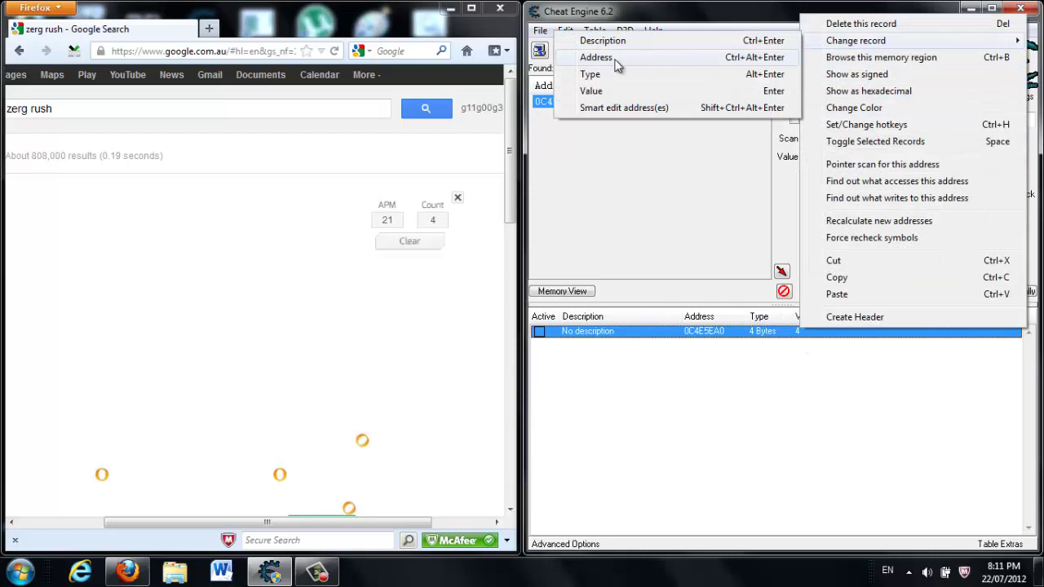
click(592, 91)
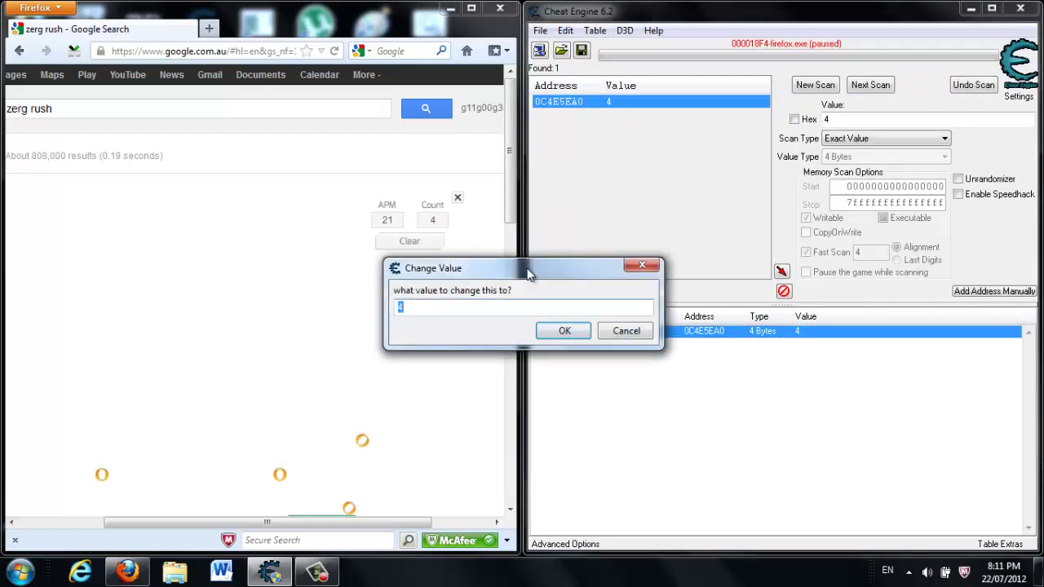
drag(529, 275, 821, 286)
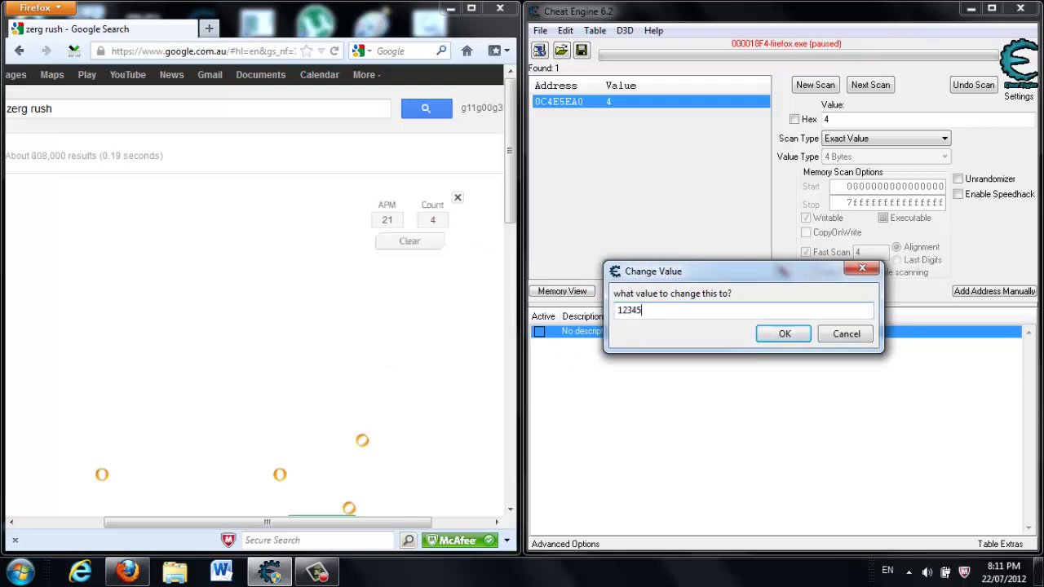
click(784, 335)
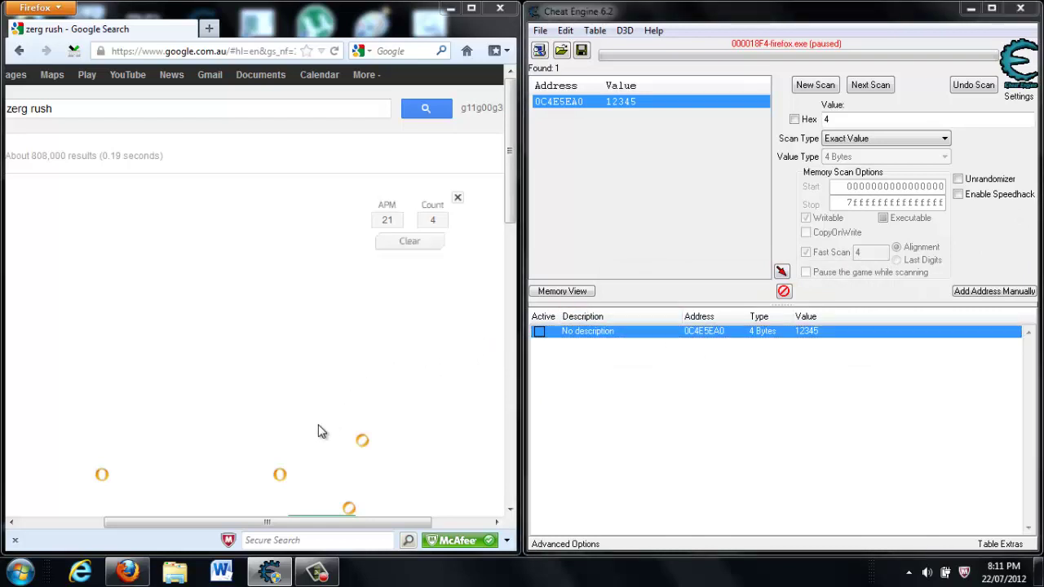
- Resume Firefox and destroy zergs until the count reaches 12348
click(563, 544)
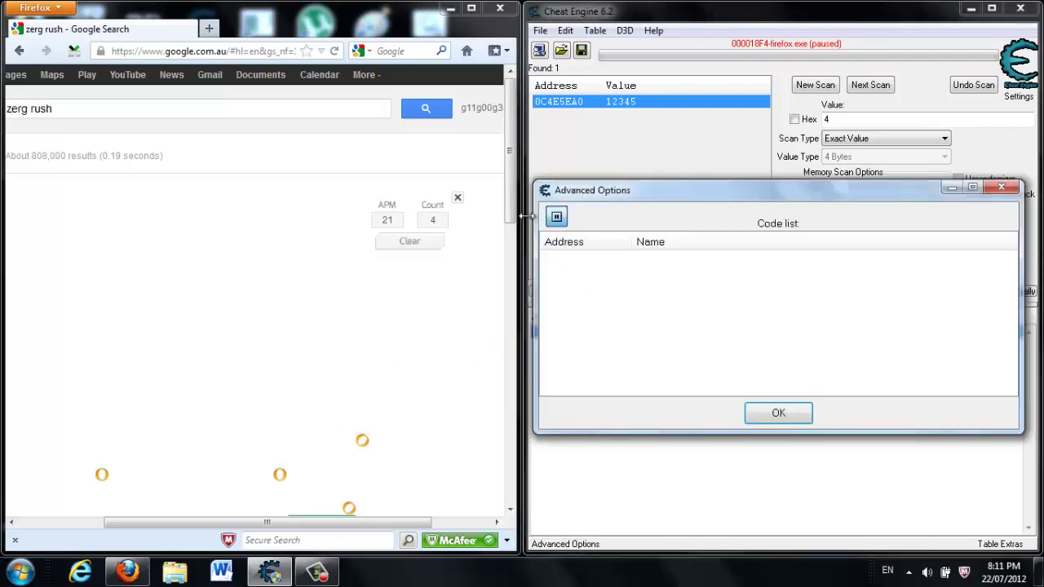
click(553, 227)
click(348, 342)
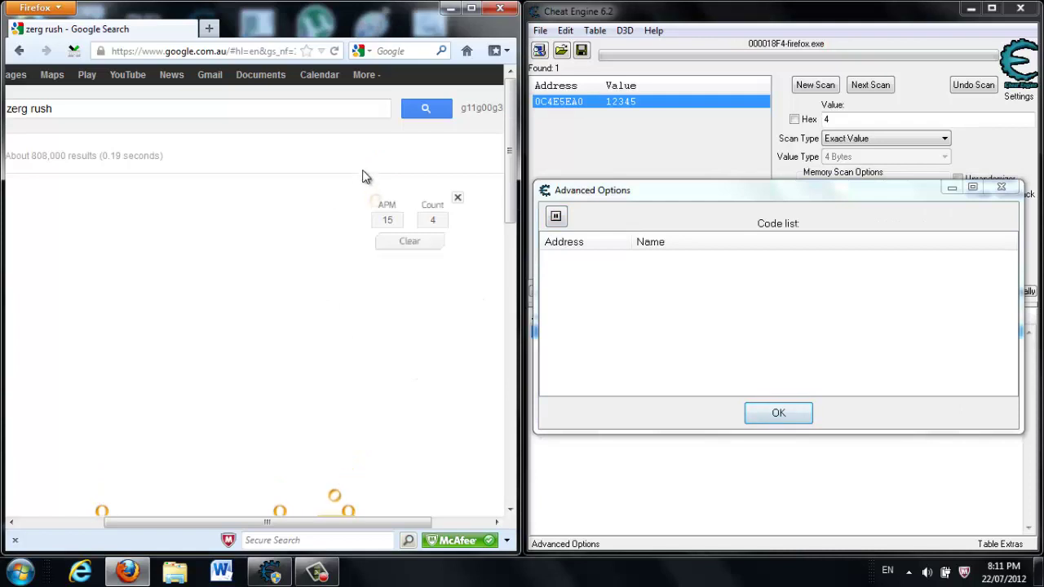
click(378, 349)
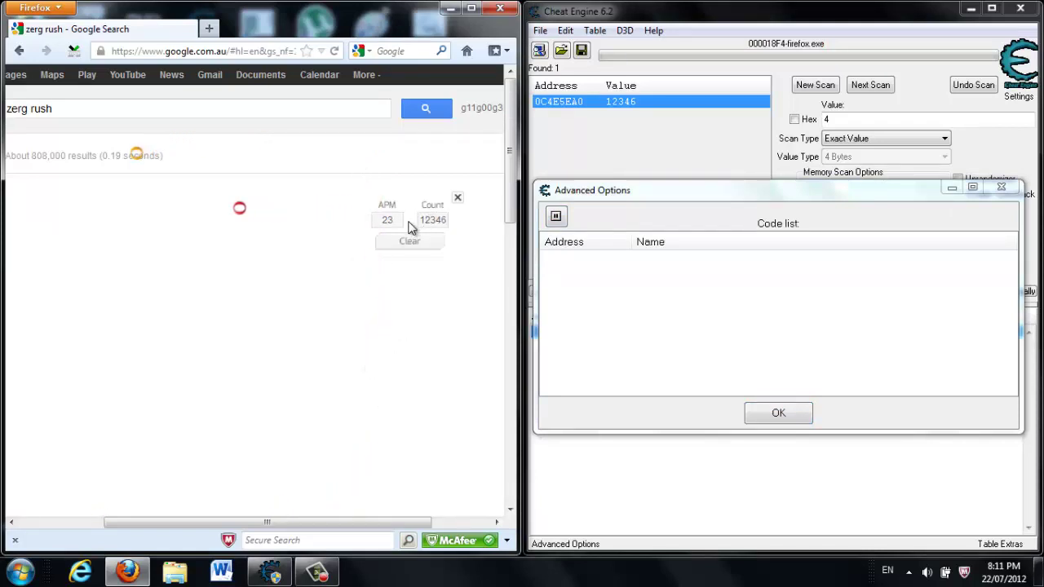
middle_click(292, 201)
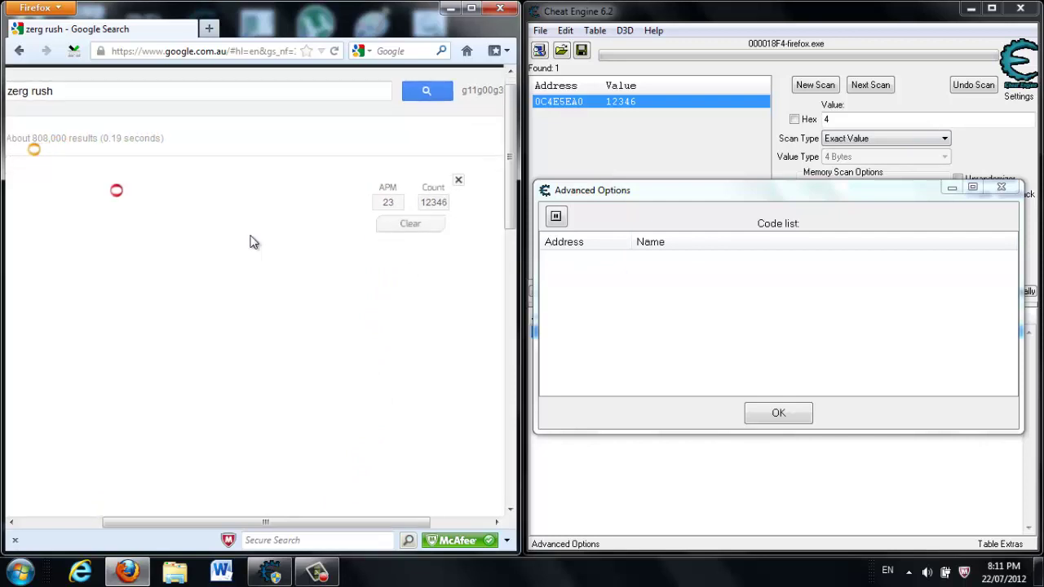
click(159, 192)
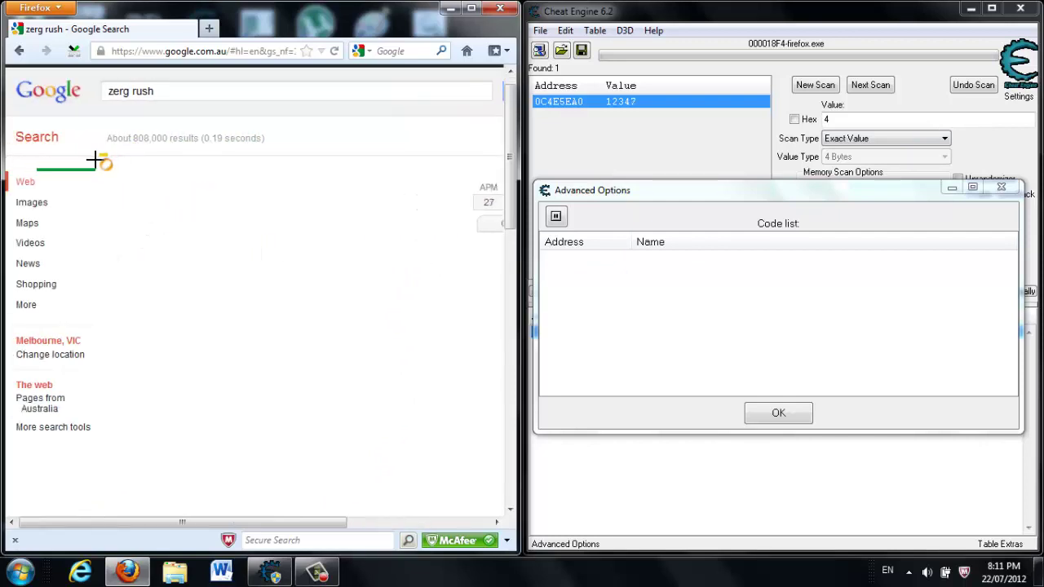
middle_click(216, 274)
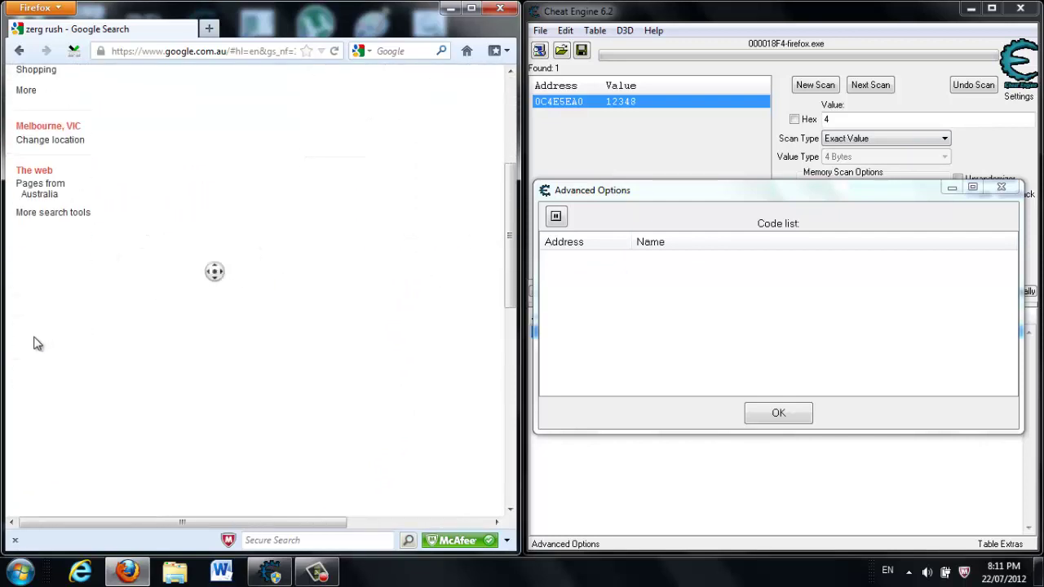
- Keep destroying the zergs swarming the search results page
scroll(91, 345, down, 1)
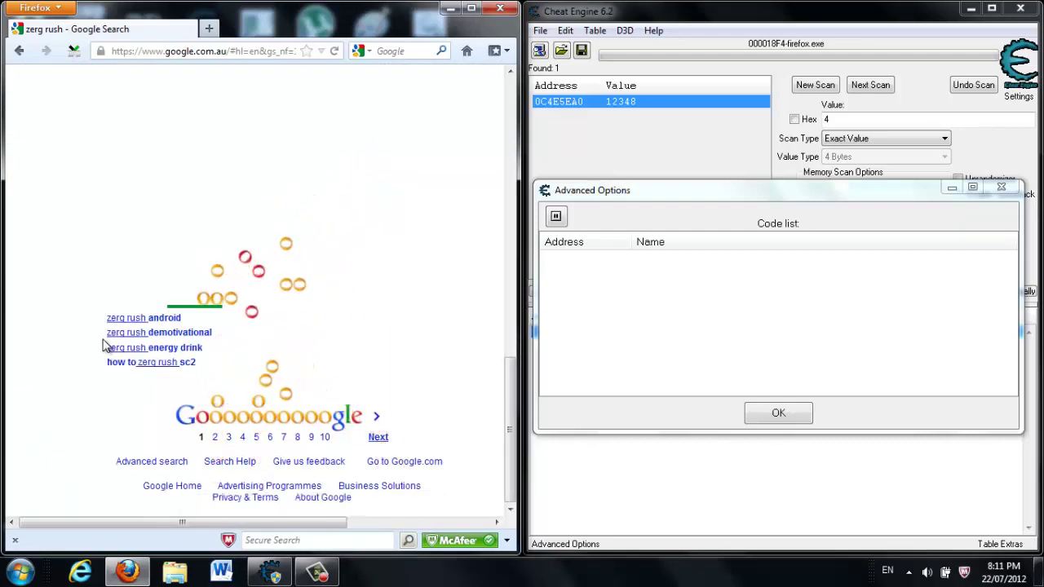
click(234, 369)
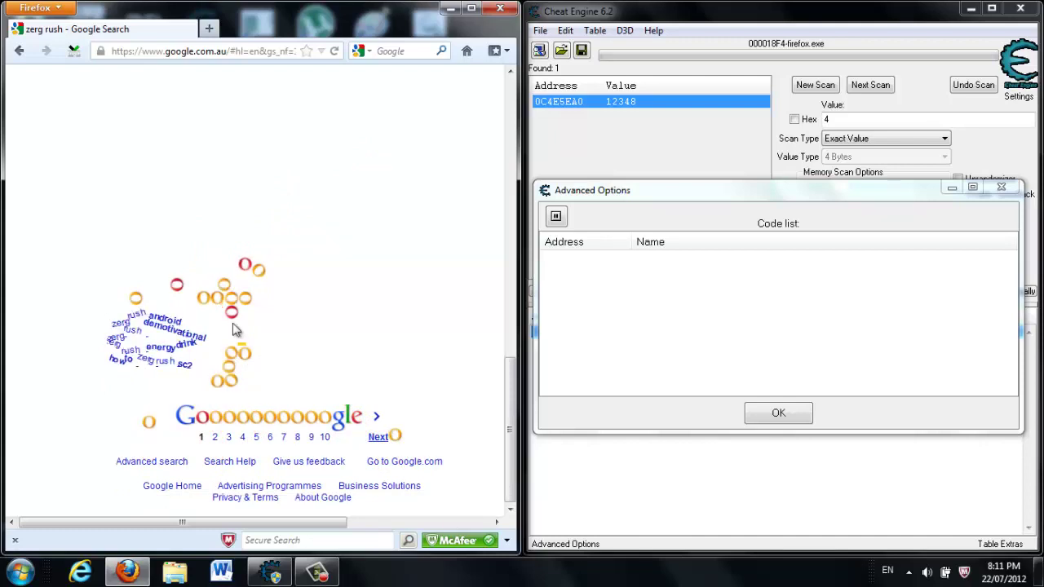
click(229, 302)
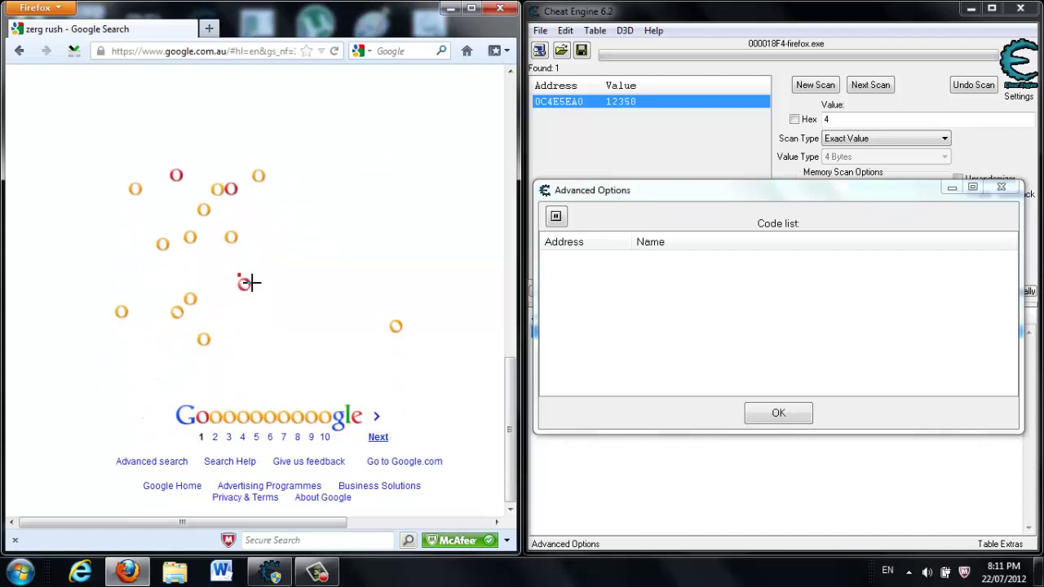
click(247, 283)
middle_click(214, 179)
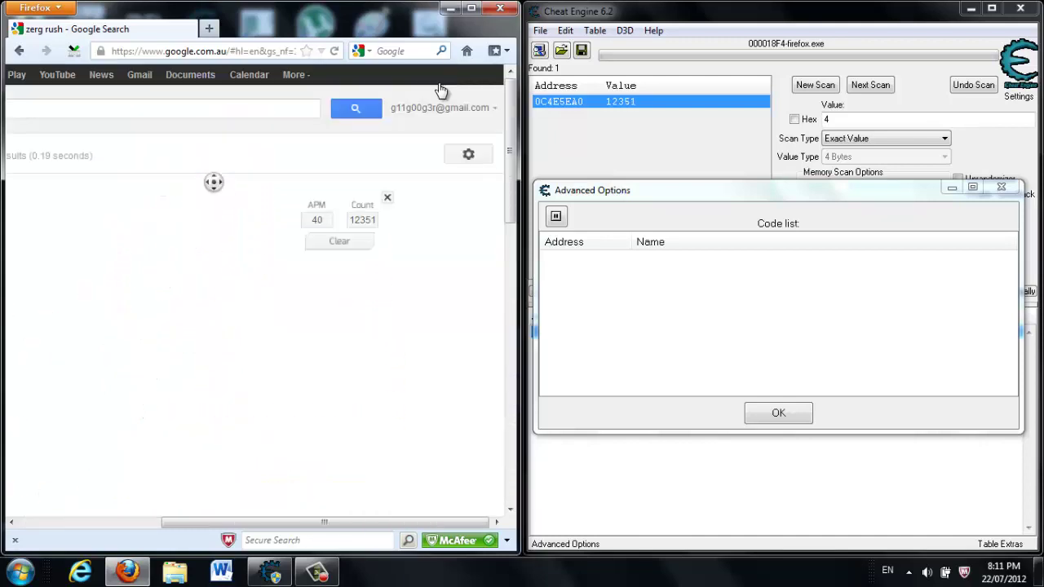
middle_click(198, 353)
middle_click(163, 404)
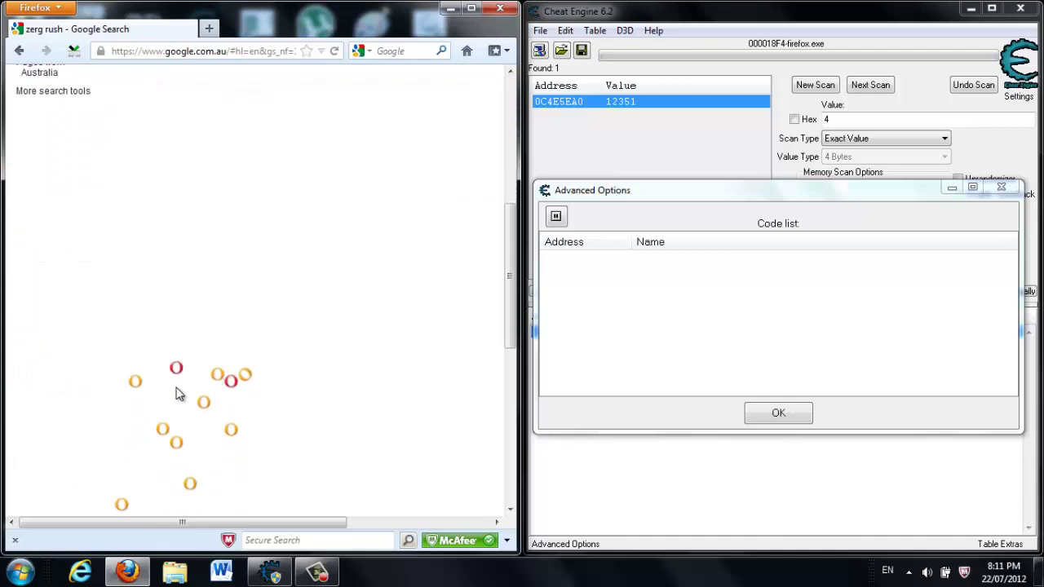
click(177, 280)
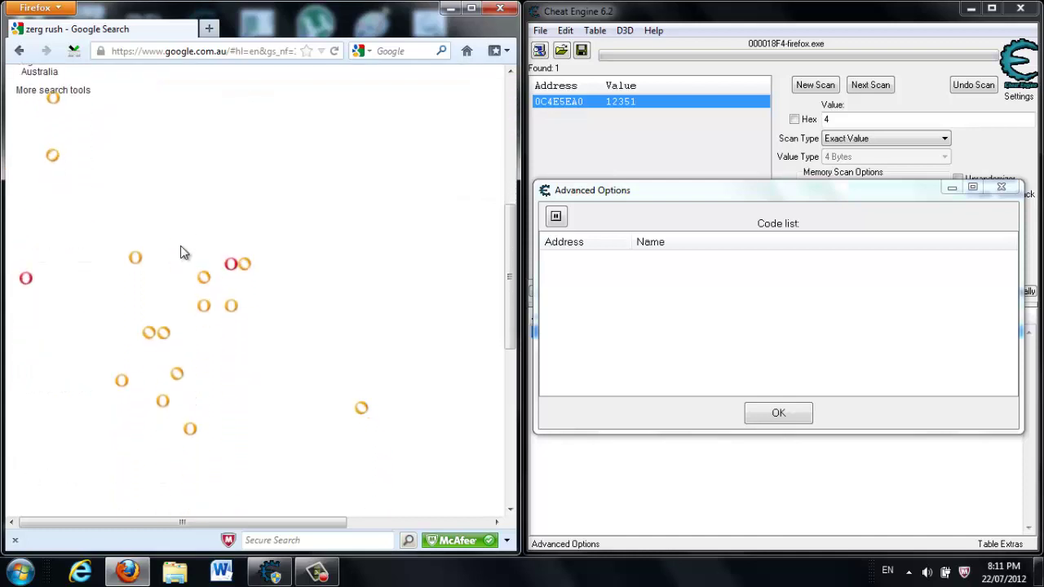
click(191, 239)
click(198, 247)
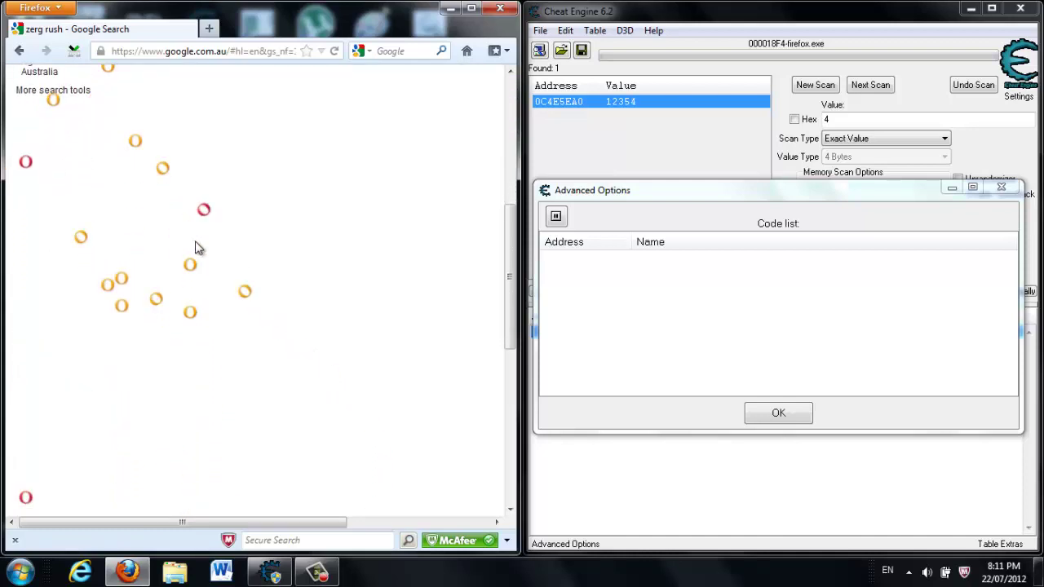
click(194, 274)
click(191, 247)
- Scroll the page until the Count box showing 12356 is visible
middle_click(146, 299)
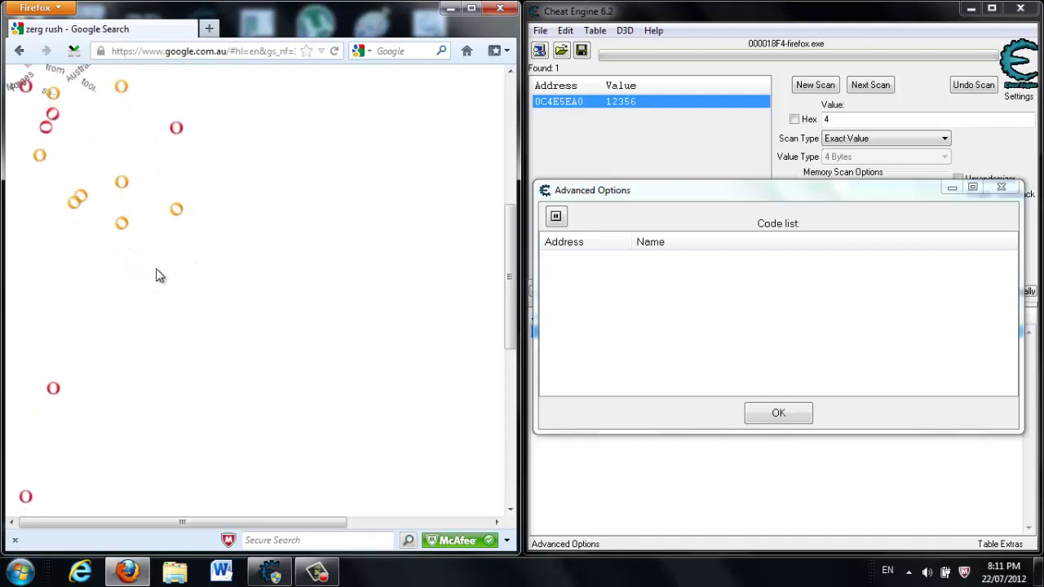
click(280, 309)
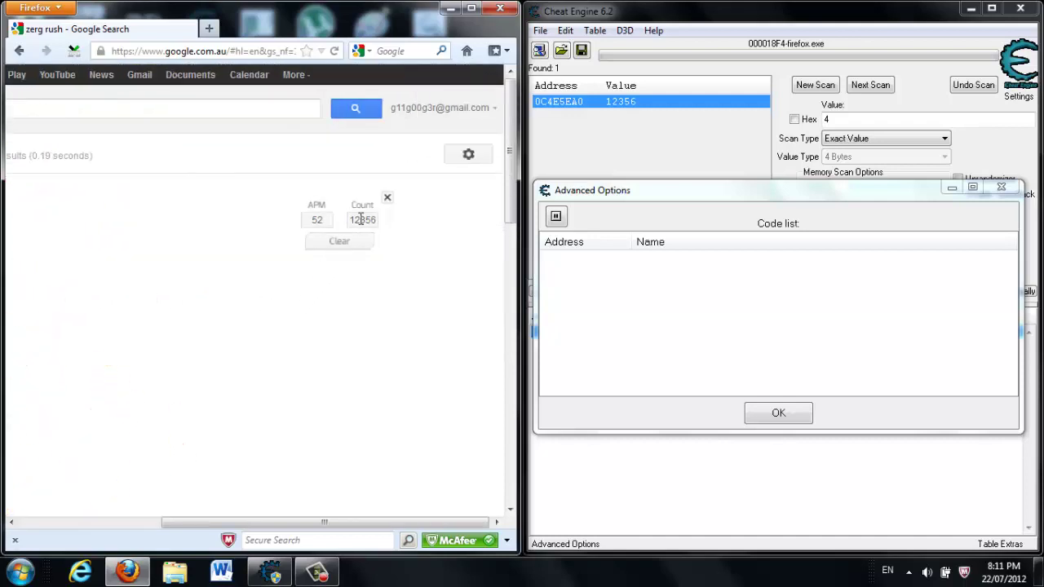
middle_click(246, 247)
click(98, 275)
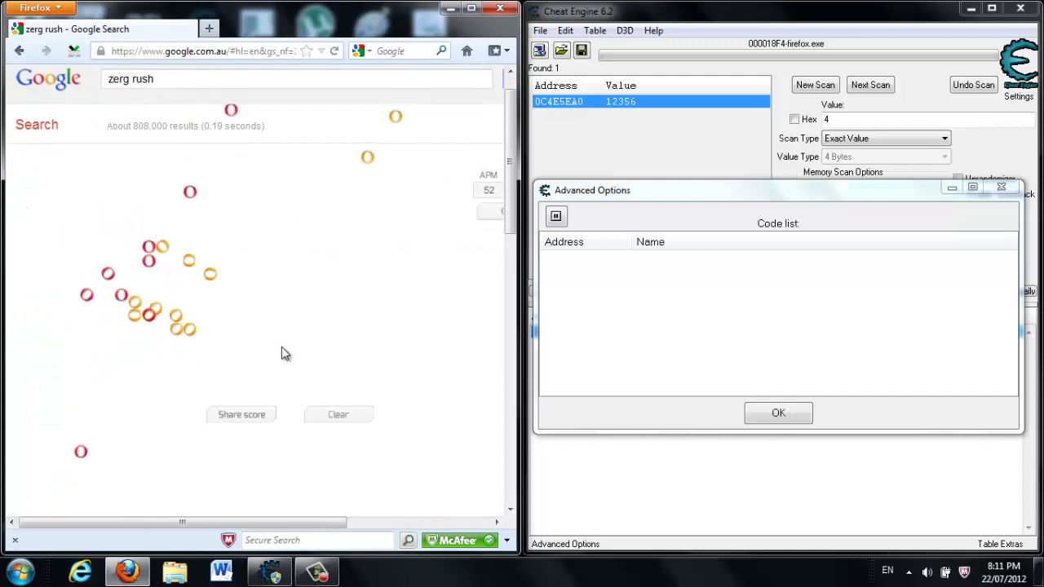
middle_click(317, 340)
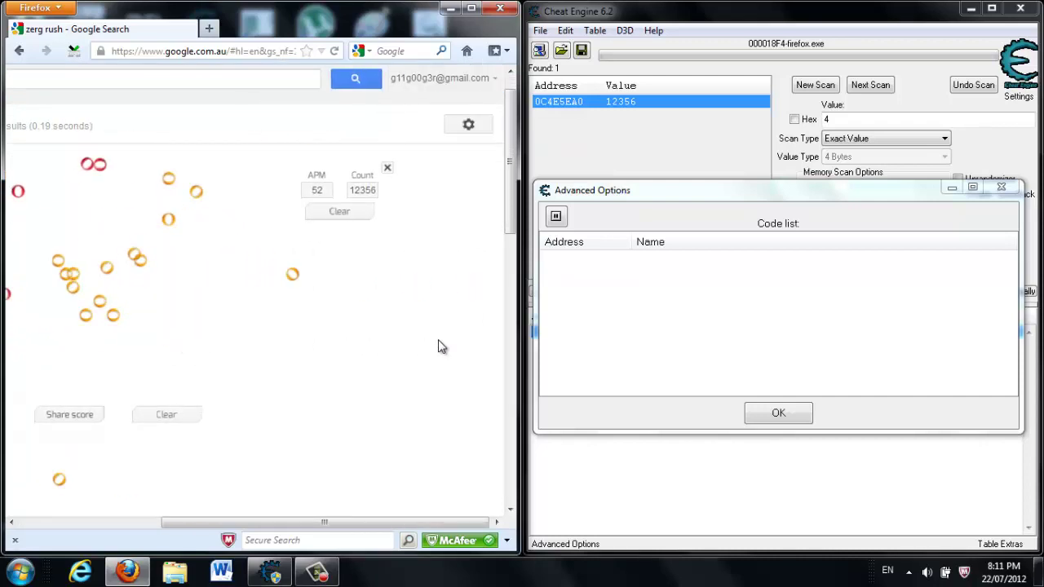
click(250, 318)
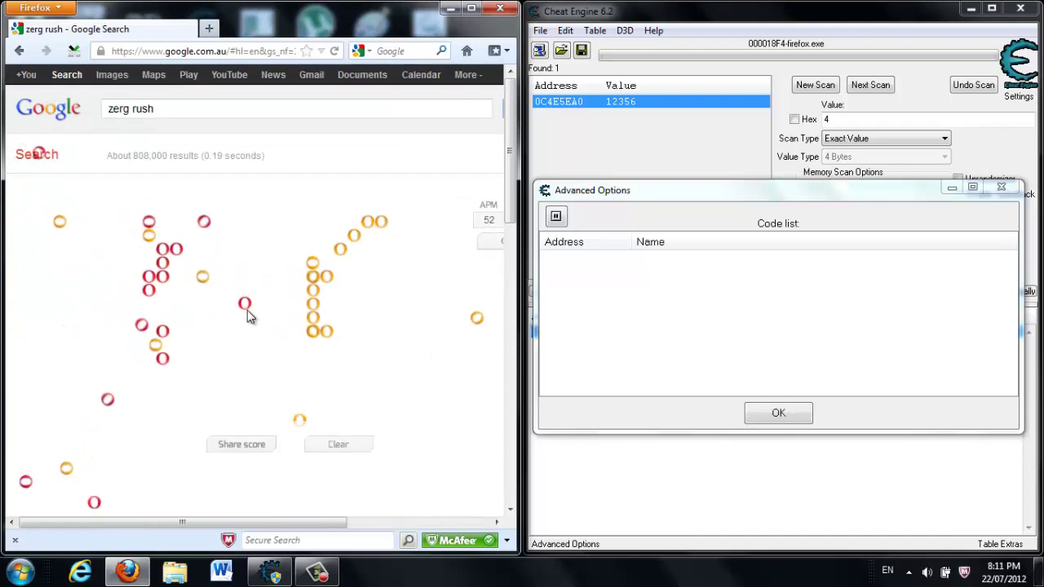